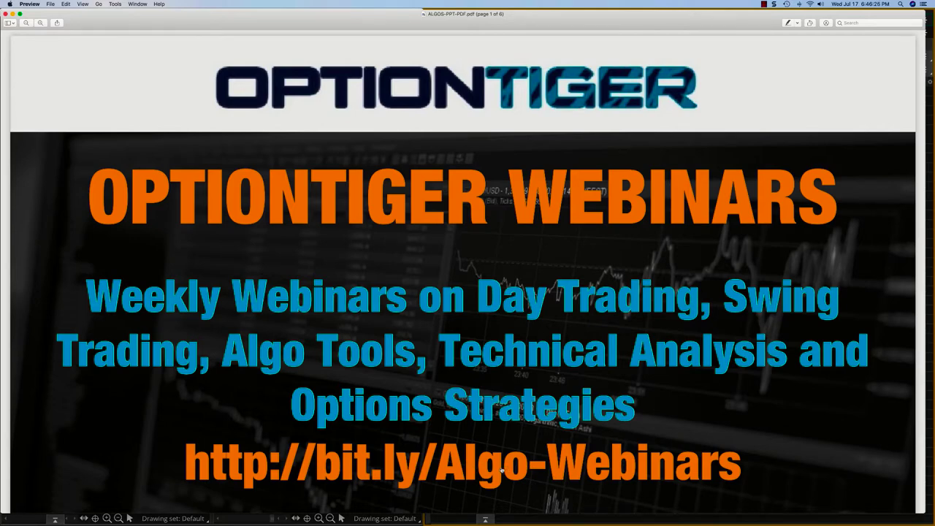
Step: Open the Algo-Webinars link and read through the free live webinars course page in Chrome
{"action": "left_click", "coordinate": [474, 468]}
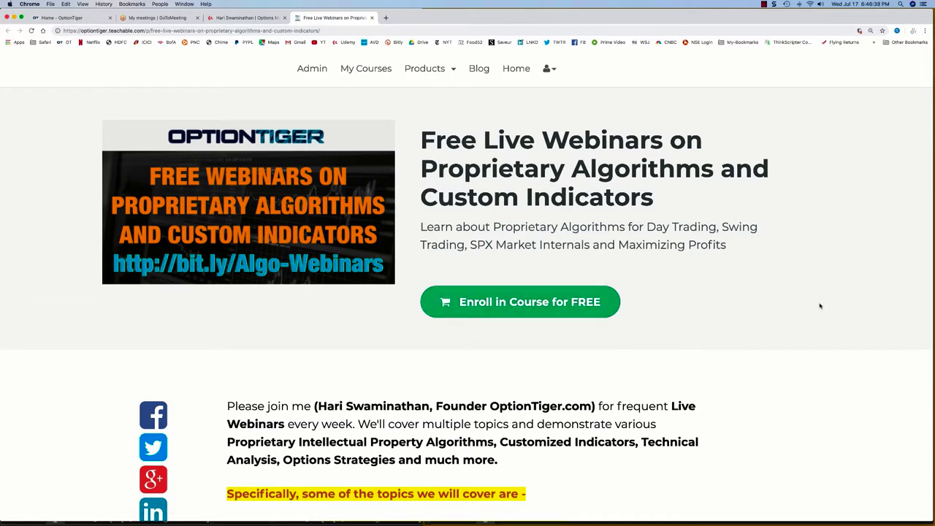
{"action": "scroll", "coordinate": [819, 306], "scroll_direction": "down", "scroll_amount": 10}
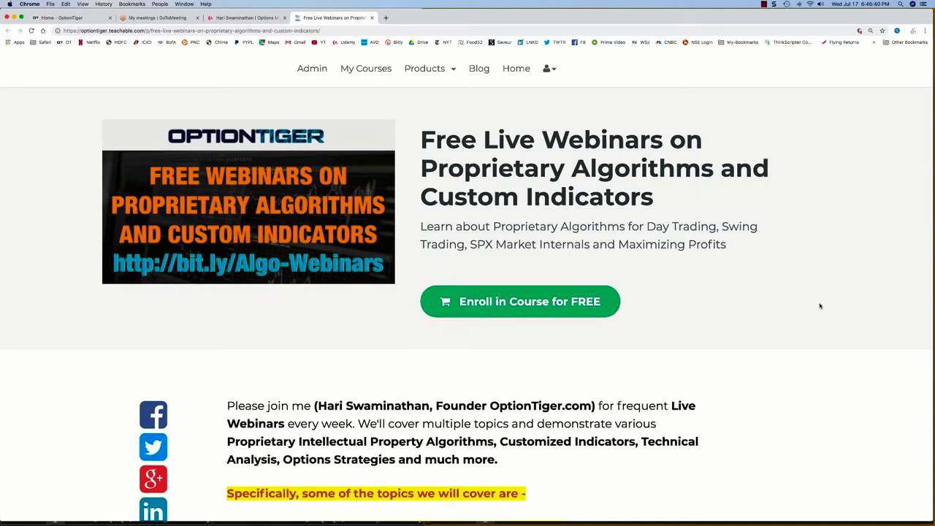
{"action": "scroll", "coordinate": [819, 306], "scroll_direction": "down", "scroll_amount": 9}
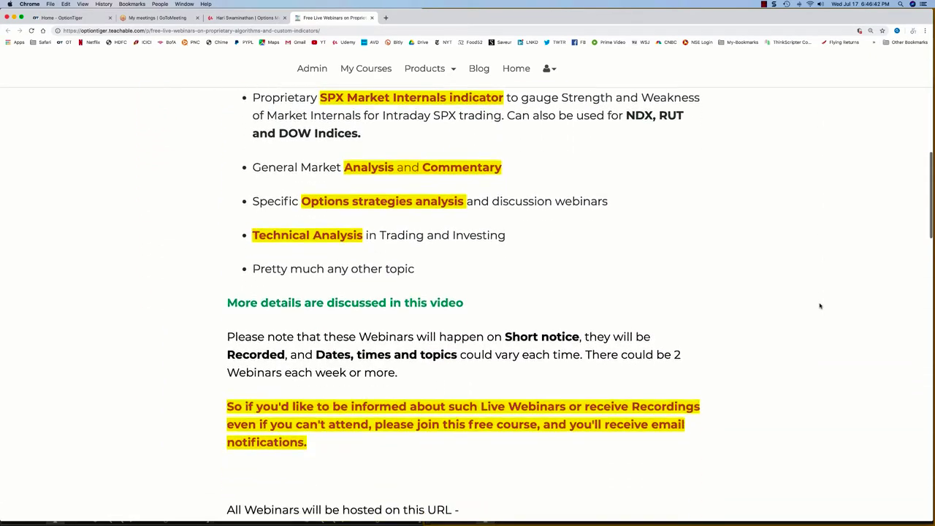
{"action": "scroll", "coordinate": [819, 306], "scroll_direction": "up", "scroll_amount": 1}
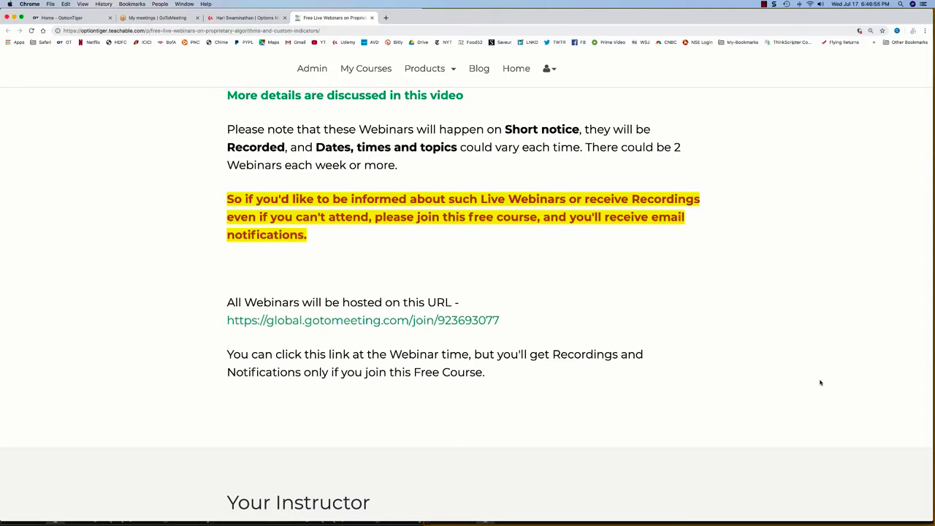
Step: Switch to the ALGOS-PPT-PDF.pdf presentation in Preview and show the OptionTiger Brief Background page
{"action": "mouse_move", "coordinate": [922, 387]}
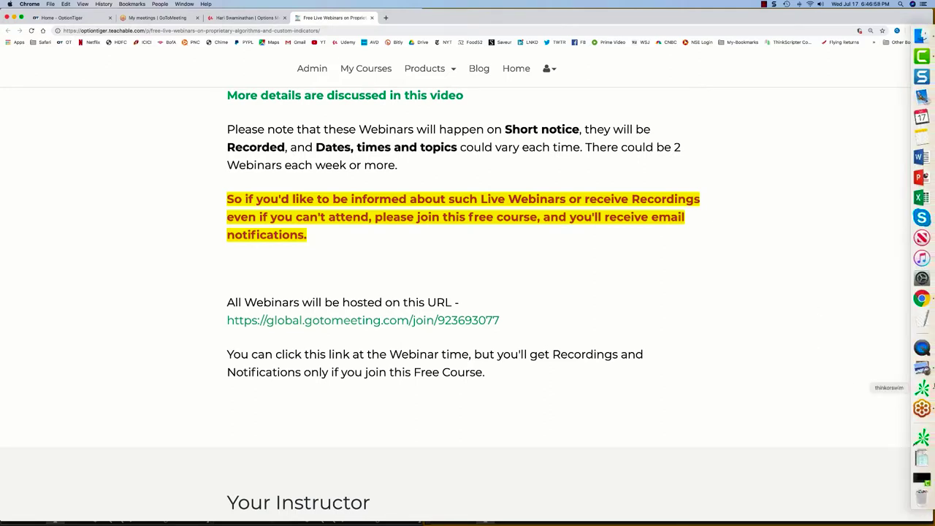
{"action": "left_click", "coordinate": [922, 367]}
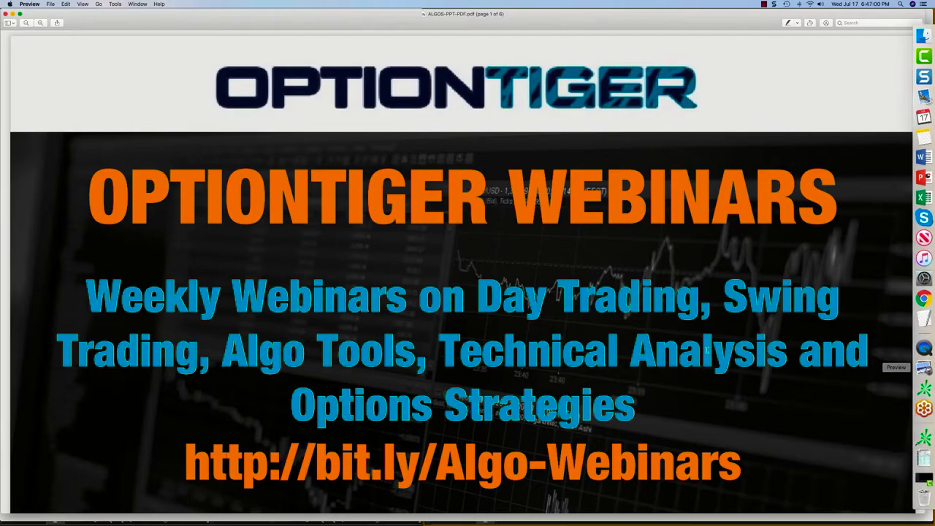
{"action": "scroll", "coordinate": [657, 325], "scroll_direction": "down", "scroll_amount": 10}
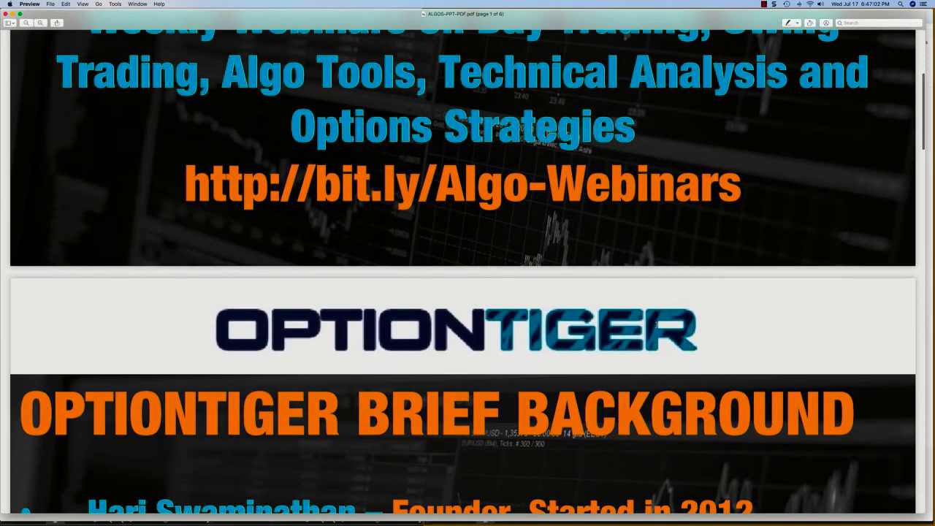
{"action": "scroll", "coordinate": [656, 322], "scroll_direction": "up", "scroll_amount": 3}
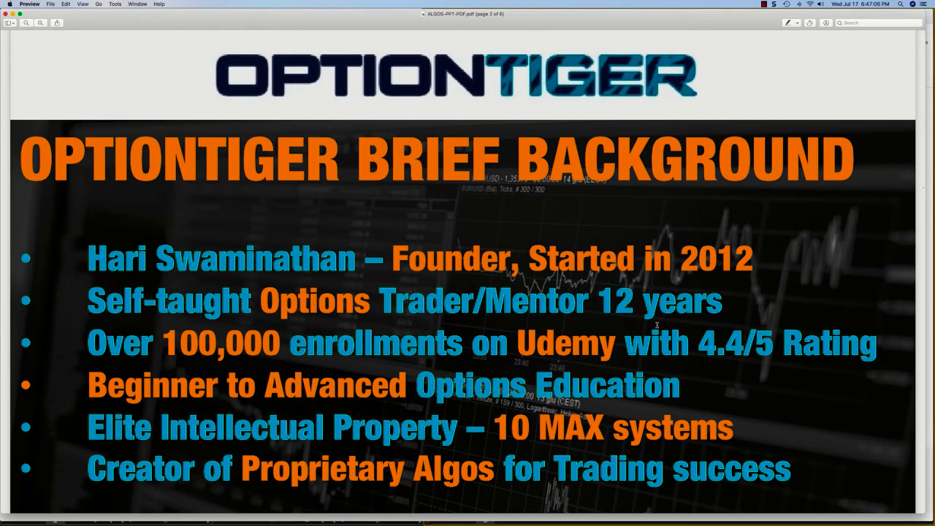
{"action": "scroll", "coordinate": [656, 325], "scroll_direction": "down", "scroll_amount": 1}
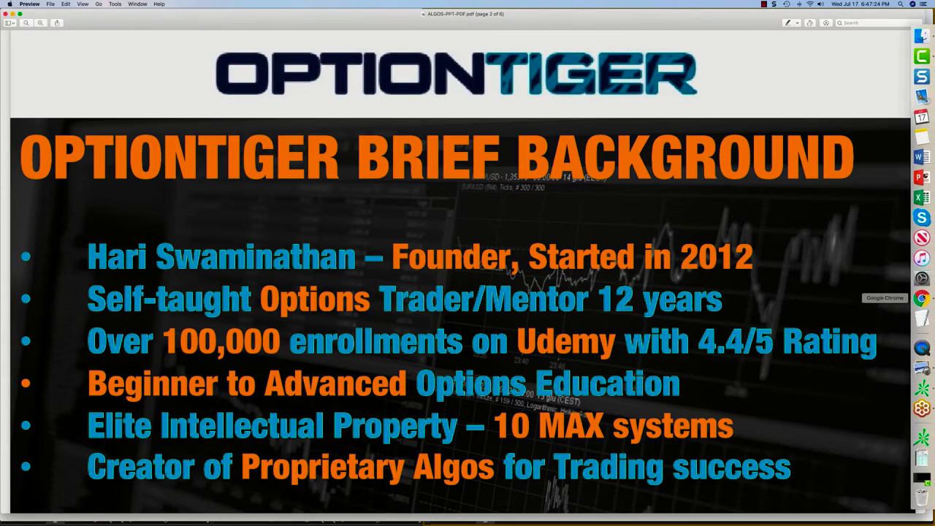
Step: Switch to Chrome and review the instructor's Udemy profile down to the student, course and review statistics
{"action": "left_click", "coordinate": [921, 299]}
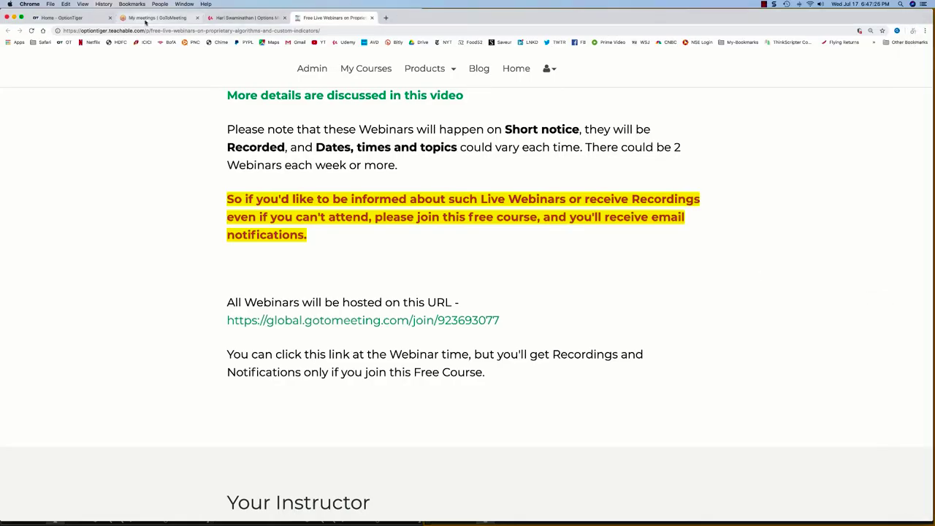
{"action": "left_click", "coordinate": [227, 19]}
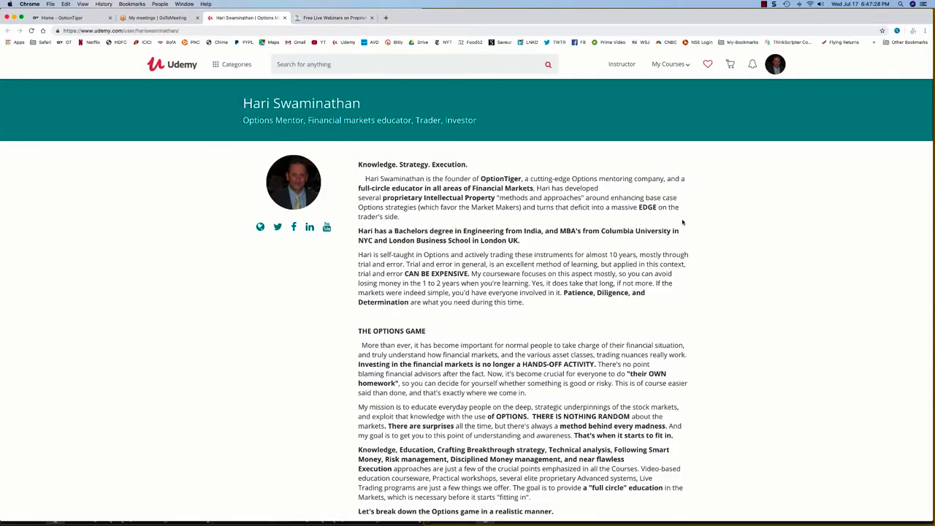
{"action": "scroll", "coordinate": [560, 208], "scroll_direction": "down", "scroll_amount": 5}
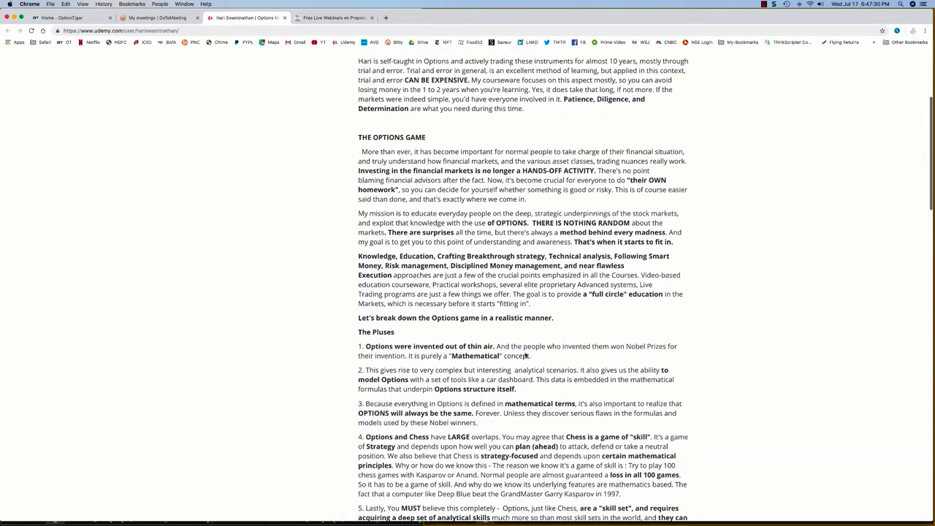
{"action": "scroll", "coordinate": [611, 337], "scroll_direction": "down", "scroll_amount": 7}
{"action": "scroll", "coordinate": [610, 337], "scroll_direction": "down", "scroll_amount": 8}
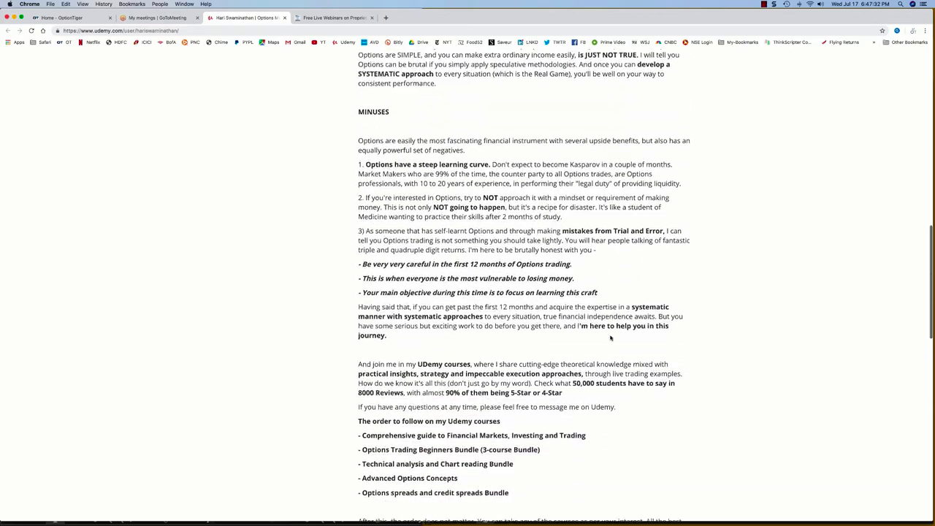
{"action": "scroll", "coordinate": [610, 334], "scroll_direction": "down", "scroll_amount": 2}
{"action": "scroll", "coordinate": [610, 336], "scroll_direction": "up", "scroll_amount": 8}
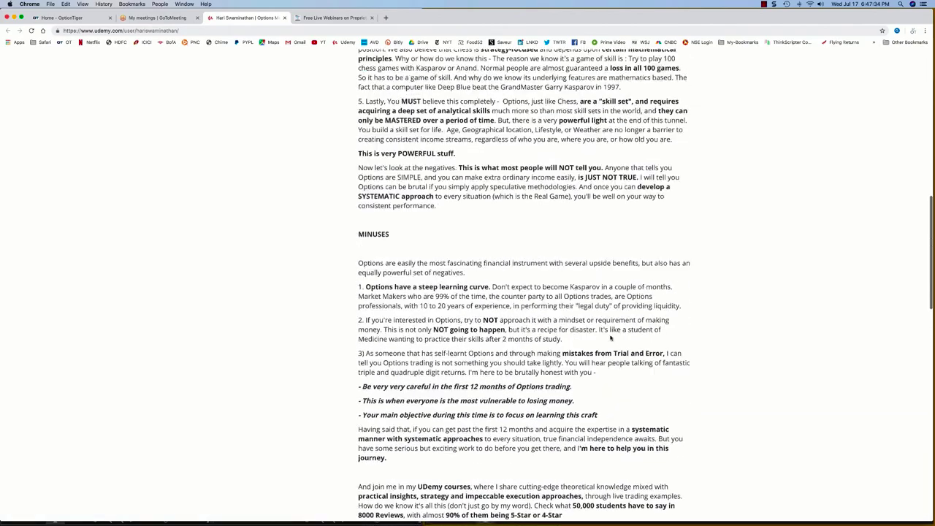
{"action": "scroll", "coordinate": [610, 339], "scroll_direction": "down", "scroll_amount": 10}
{"action": "scroll", "coordinate": [610, 338], "scroll_direction": "down", "scroll_amount": 1}
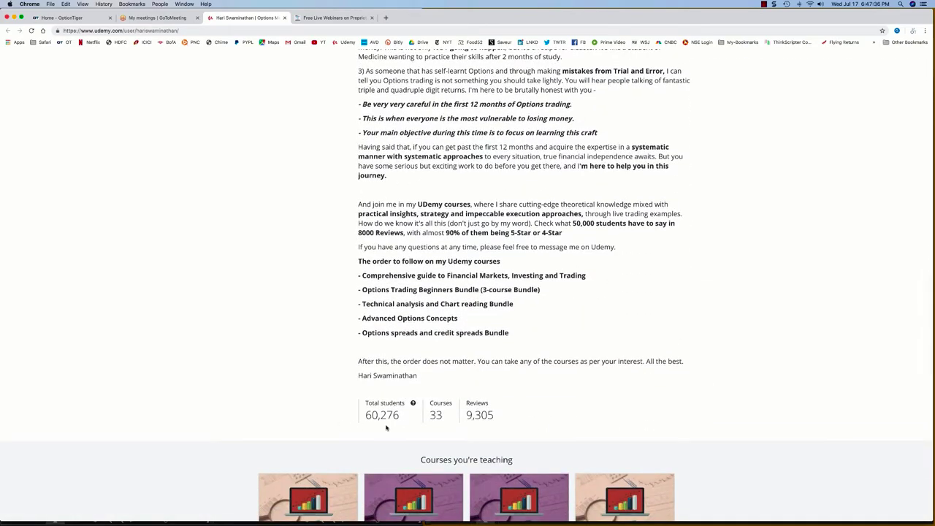
{"action": "scroll", "coordinate": [744, 291], "scroll_direction": "up", "scroll_amount": 12}
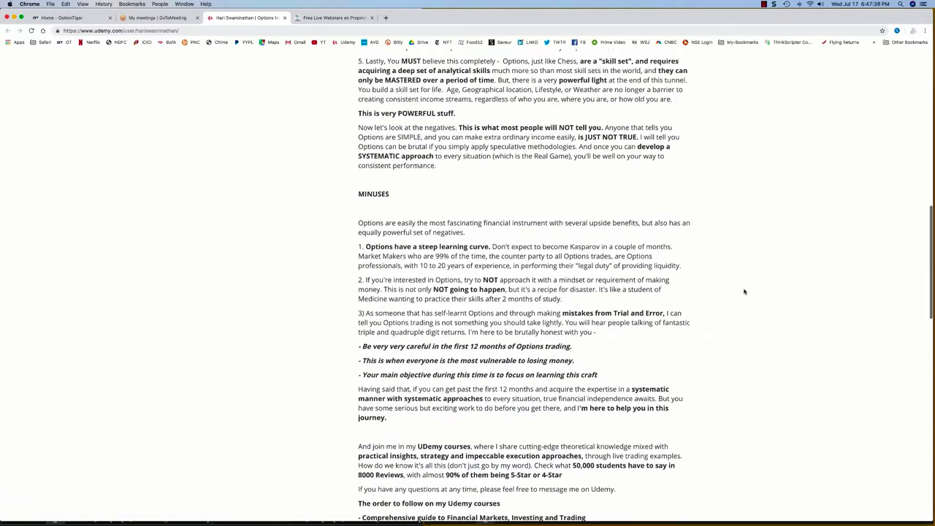
{"action": "scroll", "coordinate": [744, 291], "scroll_direction": "down", "scroll_amount": 11}
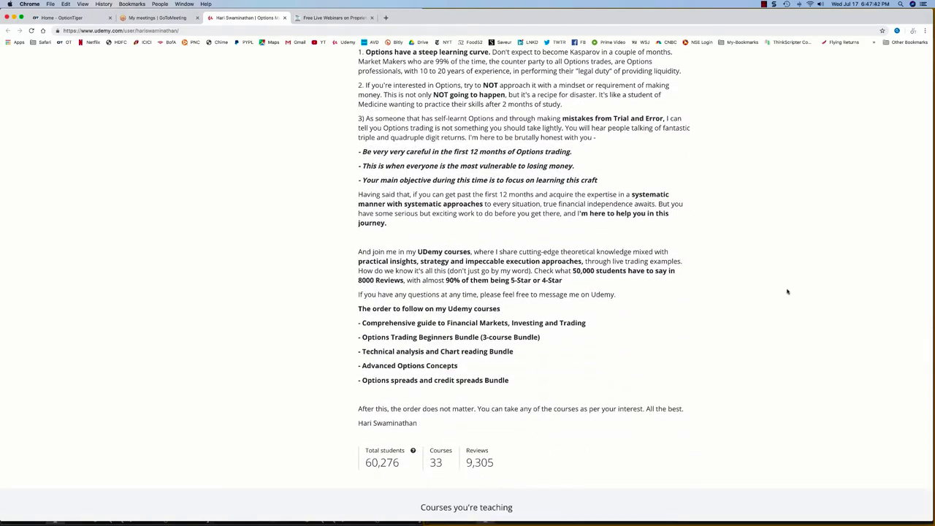
Step: Go back to the start of the Udemy profile and examine The Options Game and The Pluses sections
{"action": "scroll", "coordinate": [782, 259], "scroll_direction": "up", "scroll_amount": 20}
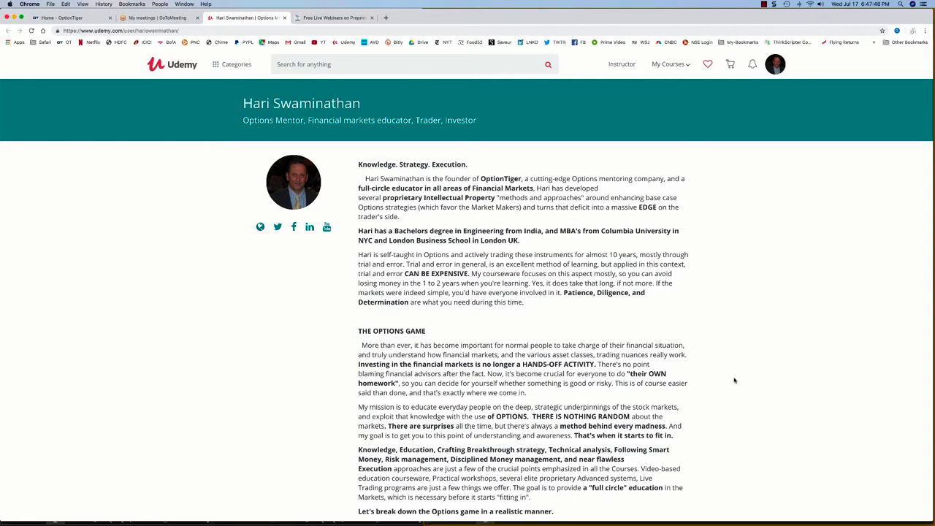
{"action": "scroll", "coordinate": [735, 380], "scroll_direction": "down", "scroll_amount": 5}
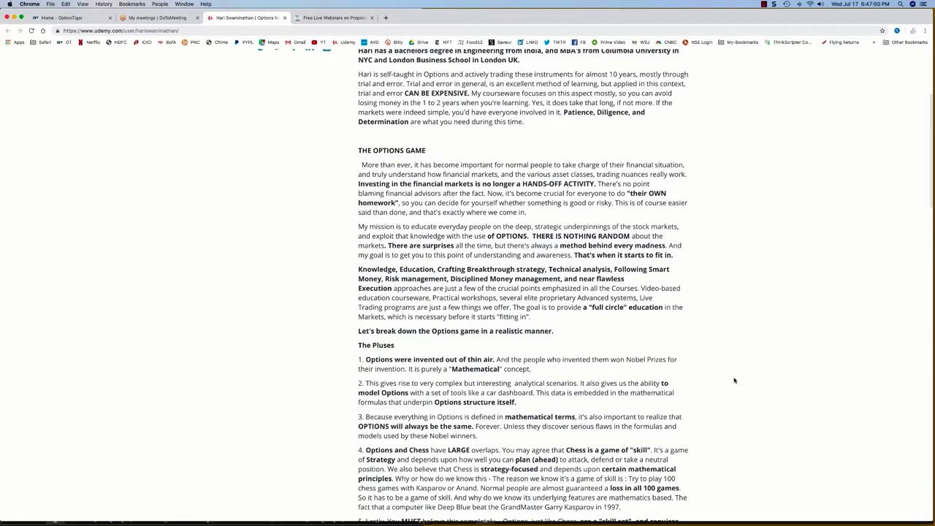
{"action": "scroll", "coordinate": [734, 379], "scroll_direction": "down", "scroll_amount": 3}
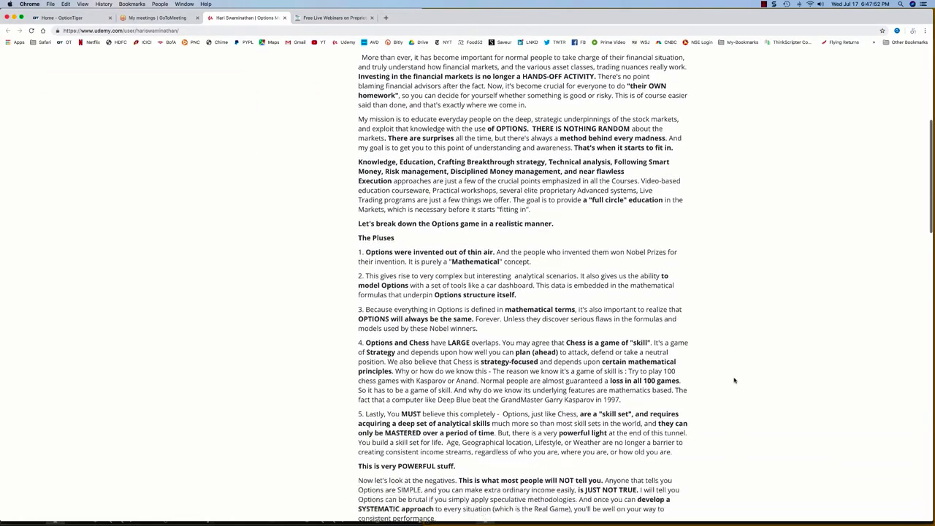
{"action": "scroll", "coordinate": [735, 380], "scroll_direction": "down", "scroll_amount": 1}
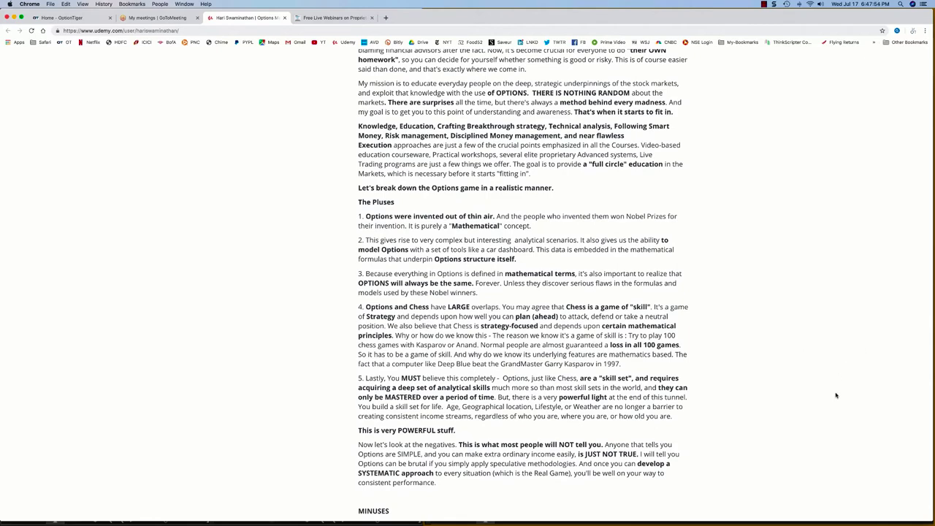
{"action": "scroll", "coordinate": [836, 394], "scroll_direction": "down", "scroll_amount": 1}
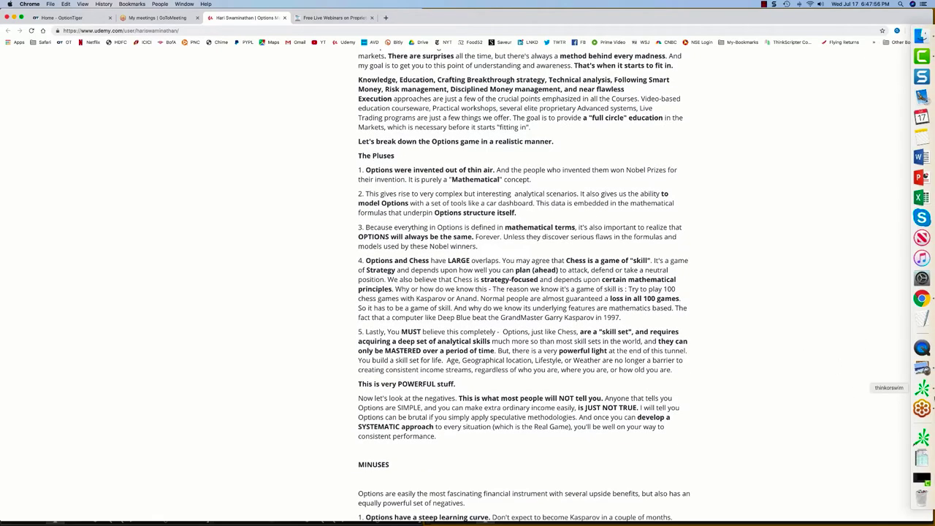
Step: Show the OptionTiger background slide in Preview again, and switch to the OptionTiger home page in Chrome
{"action": "left_click", "coordinate": [922, 367]}
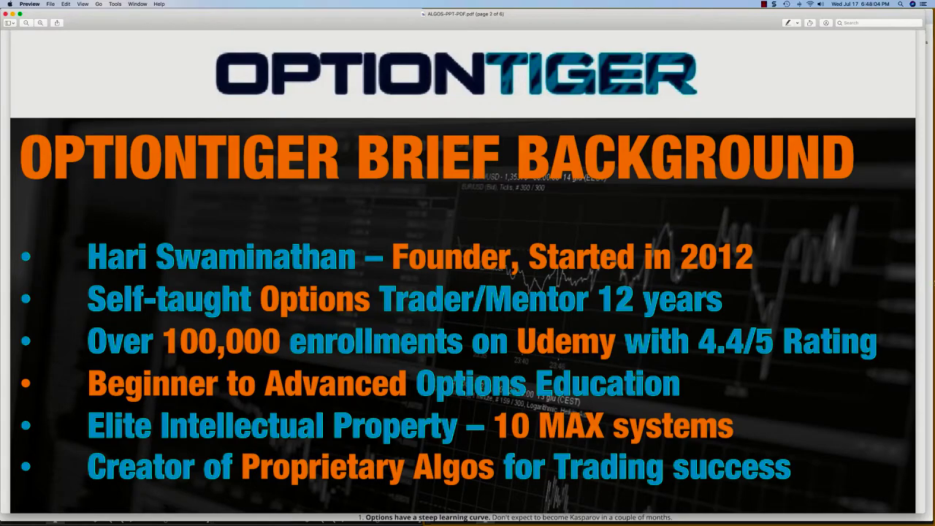
{"action": "left_click", "coordinate": [922, 301]}
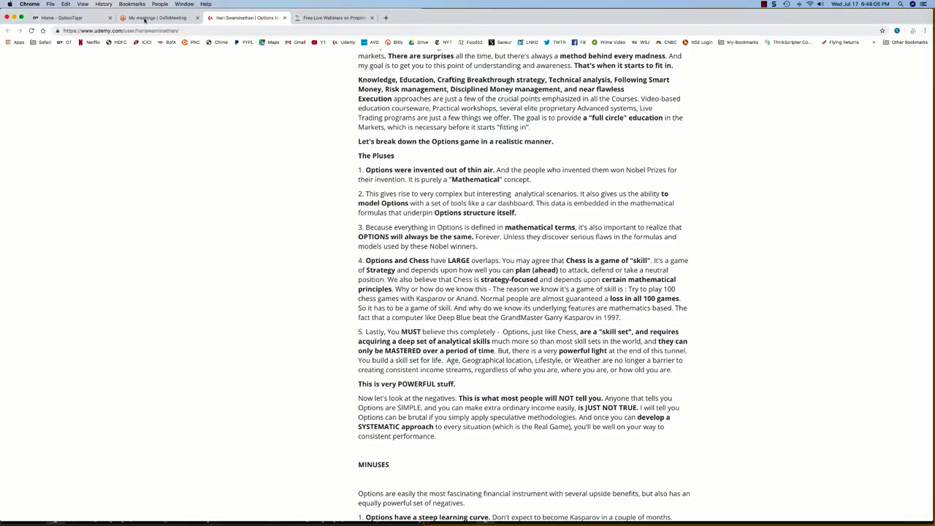
{"action": "left_click", "coordinate": [70, 18]}
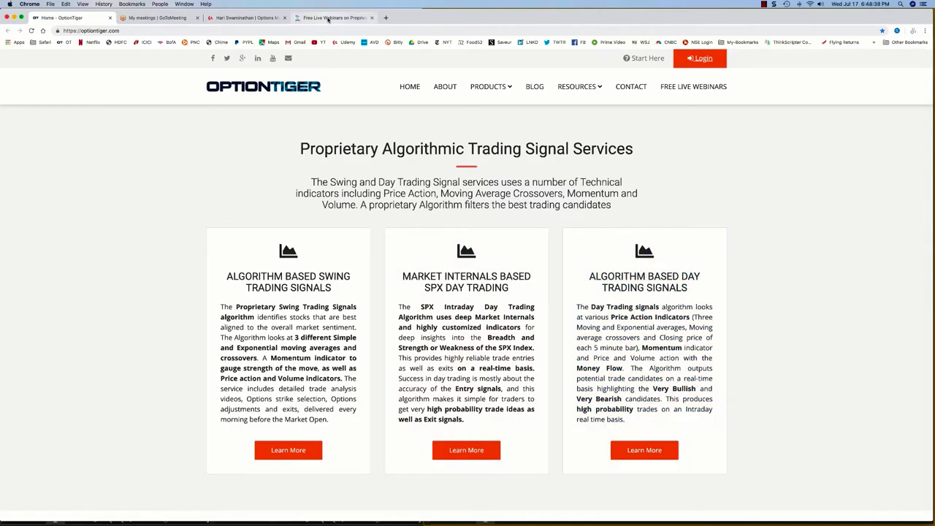
Step: Show the heading and enrollment area of the Free Live Webinars page and return to the OptionTiger home page
{"action": "left_click", "coordinate": [328, 18]}
{"action": "scroll", "coordinate": [576, 246], "scroll_direction": "up", "scroll_amount": 10}
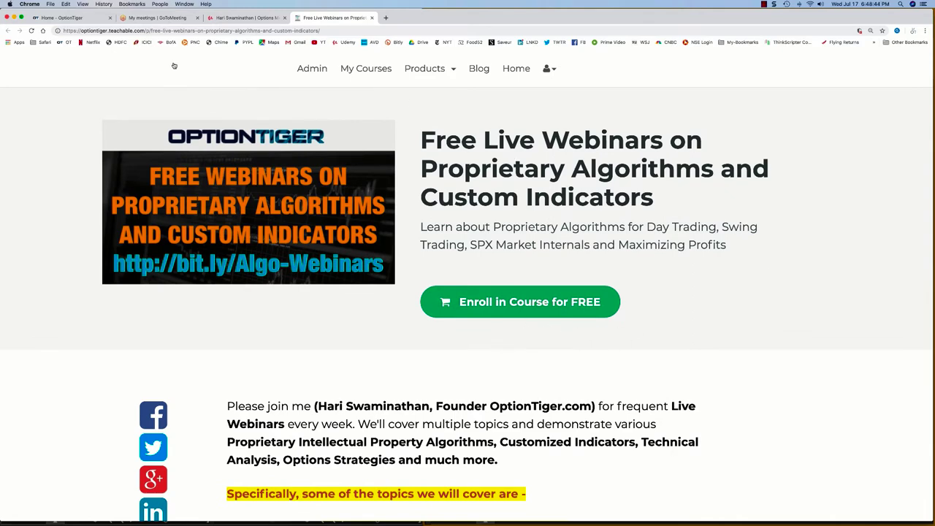
{"action": "left_click", "coordinate": [80, 18]}
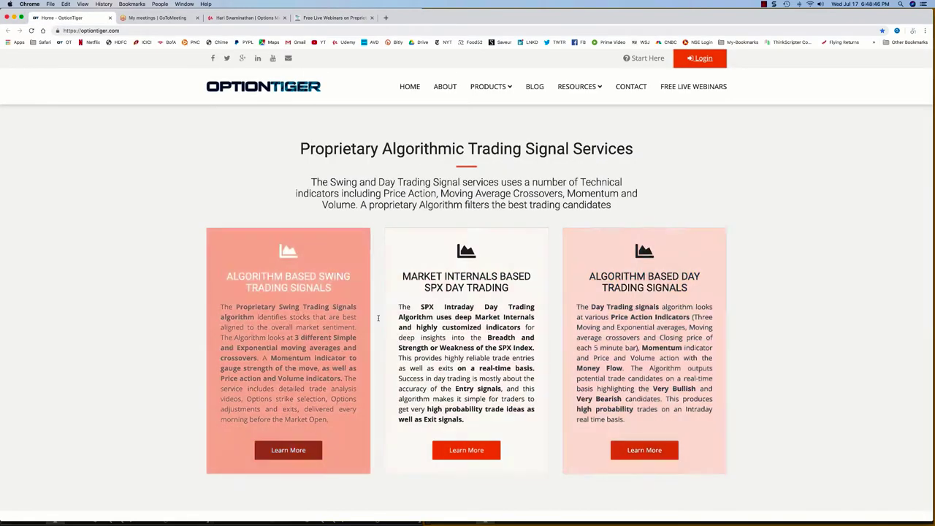
Step: Open the Beginner Options and Financial Markets module from the home page and review its courses and mini-courses
{"action": "scroll", "coordinate": [782, 320], "scroll_direction": "down", "scroll_amount": 5}
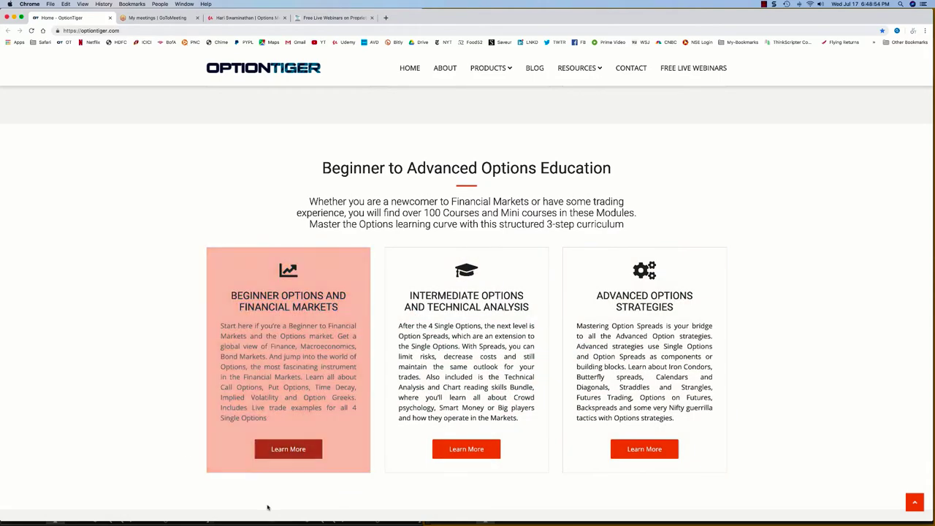
{"action": "left_click", "coordinate": [285, 451]}
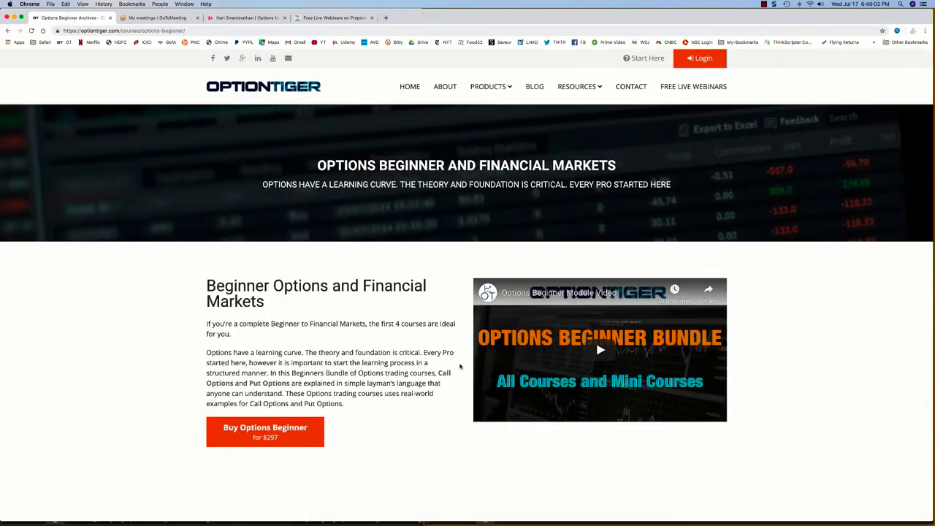
{"action": "scroll", "coordinate": [460, 366], "scroll_direction": "down", "scroll_amount": 10}
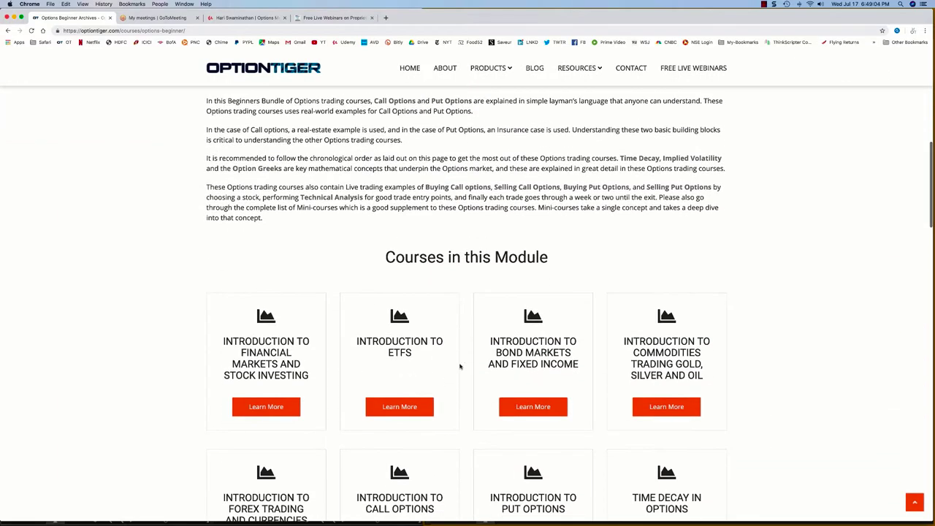
{"action": "scroll", "coordinate": [460, 367], "scroll_direction": "down", "scroll_amount": 6}
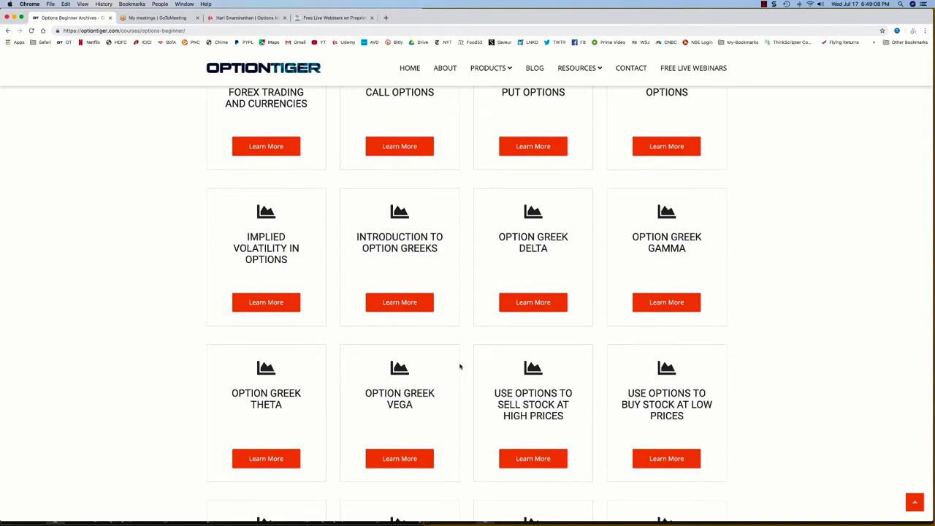
{"action": "scroll", "coordinate": [460, 367], "scroll_direction": "down", "scroll_amount": 7}
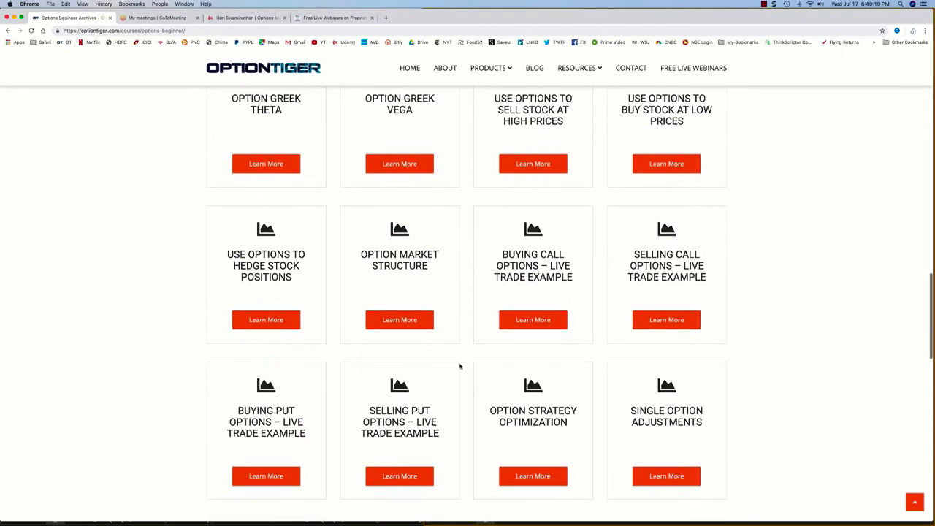
{"action": "scroll", "coordinate": [460, 367], "scroll_direction": "down", "scroll_amount": 7}
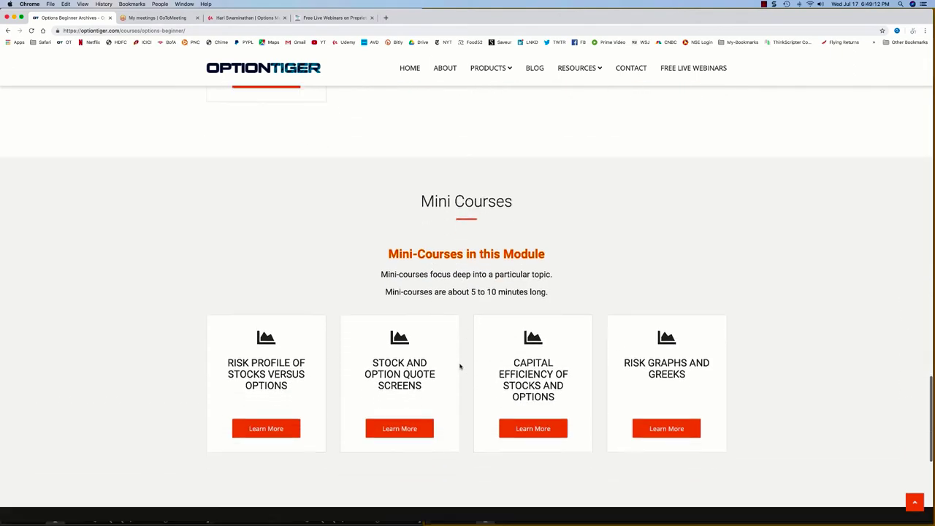
Step: Return to the OptionTiger home page and view the Beginner to Advanced Options Education section
{"action": "scroll", "coordinate": [460, 366], "scroll_direction": "up", "scroll_amount": 6}
{"action": "scroll", "coordinate": [460, 367], "scroll_direction": "up", "scroll_amount": 10}
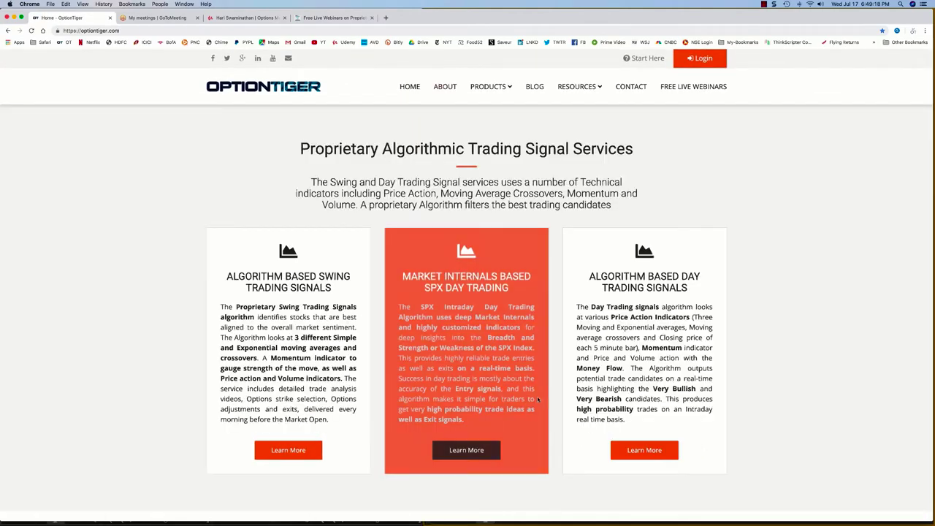
{"action": "scroll", "coordinate": [511, 427], "scroll_direction": "down", "scroll_amount": 2}
{"action": "scroll", "coordinate": [502, 417], "scroll_direction": "down", "scroll_amount": 5}
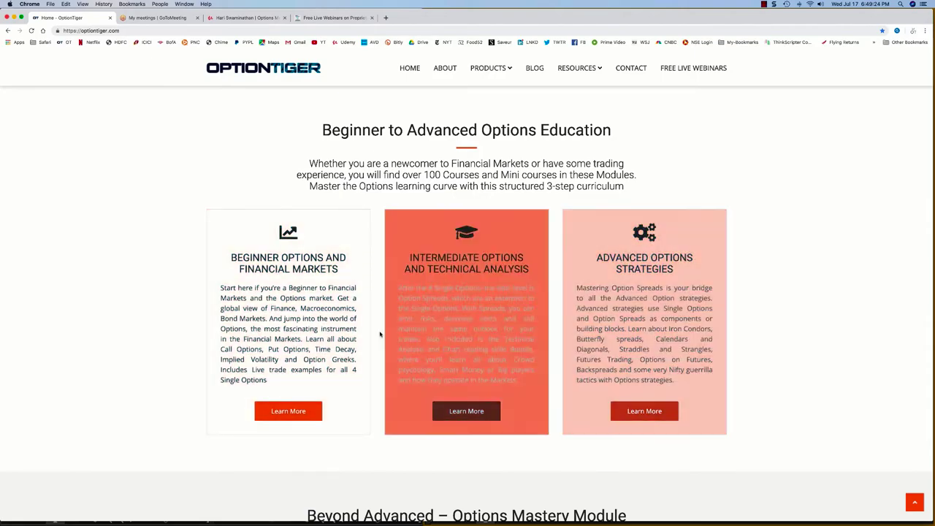
Step: Examine the course cards in the Beyond Advanced – Options Mastery Module section of the home page, from IncomeMax to CondorMax
{"action": "scroll", "coordinate": [802, 357], "scroll_direction": "down", "scroll_amount": 3}
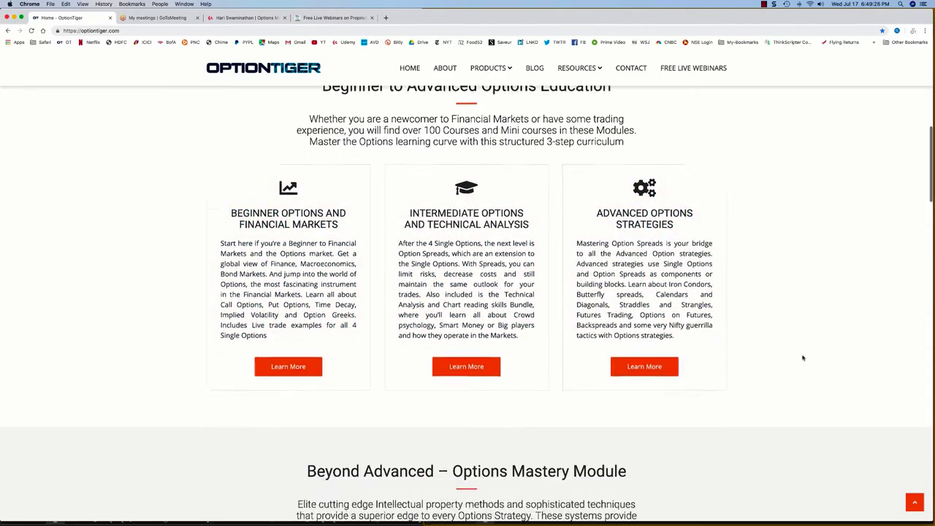
{"action": "scroll", "coordinate": [801, 358], "scroll_direction": "down", "scroll_amount": 4}
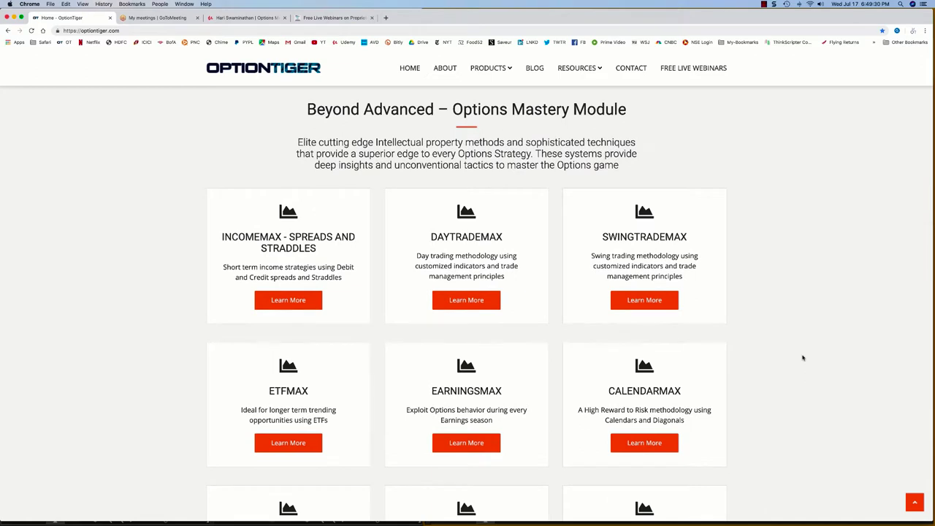
{"action": "scroll", "coordinate": [802, 357], "scroll_direction": "down", "scroll_amount": 1}
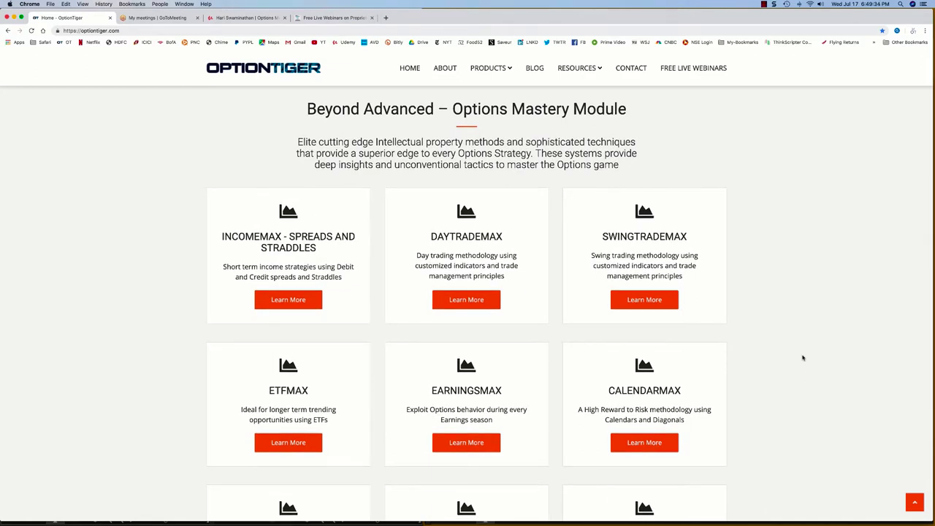
{"action": "scroll", "coordinate": [802, 357], "scroll_direction": "up", "scroll_amount": 3}
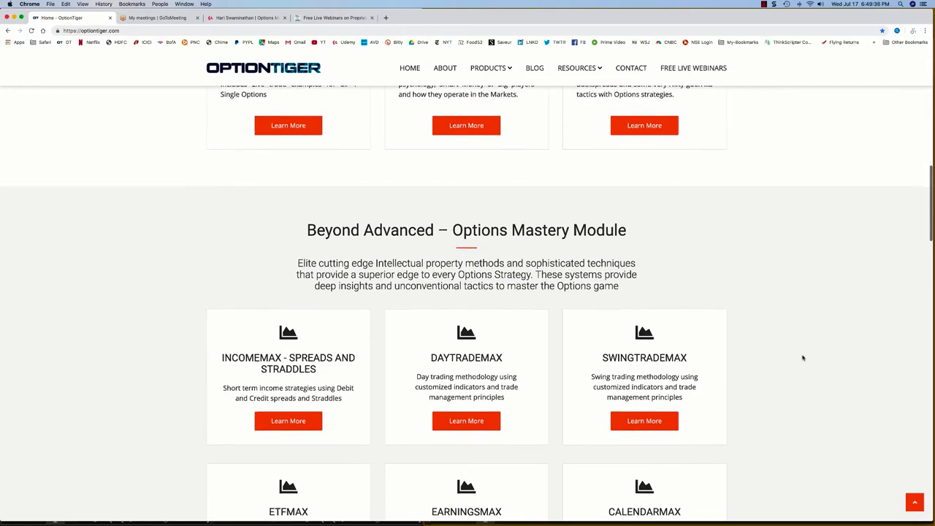
{"action": "scroll", "coordinate": [802, 357], "scroll_direction": "down", "scroll_amount": 3}
{"action": "scroll", "coordinate": [801, 357], "scroll_direction": "down", "scroll_amount": 2}
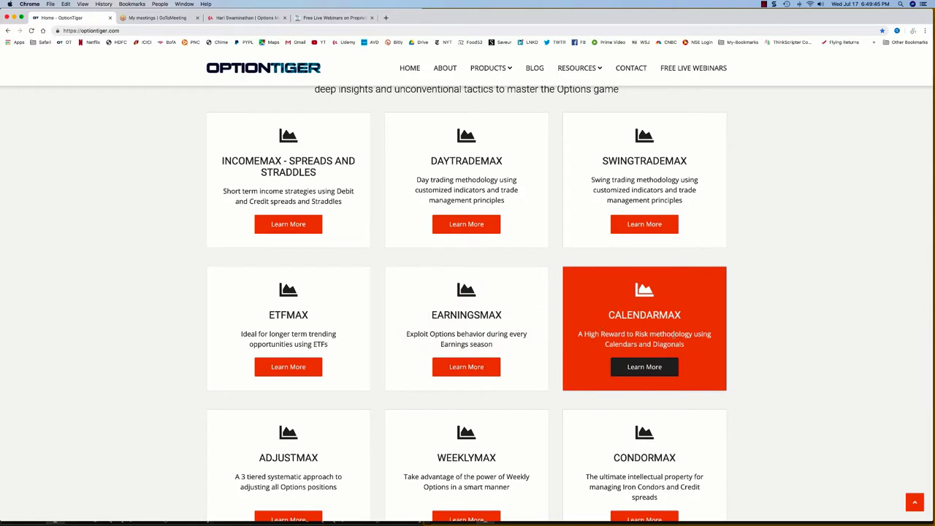
{"action": "scroll", "coordinate": [794, 443], "scroll_direction": "down", "scroll_amount": 2}
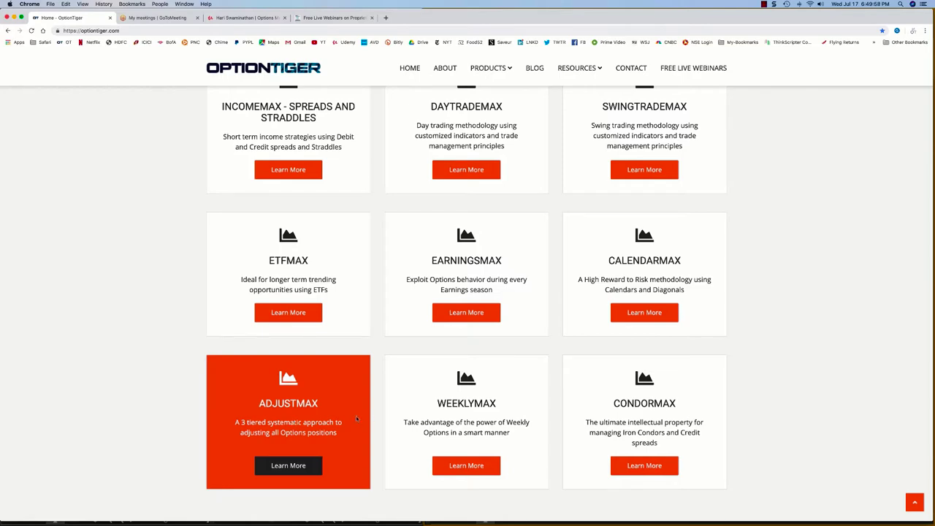
{"action": "scroll", "coordinate": [772, 423], "scroll_direction": "down", "scroll_amount": 3}
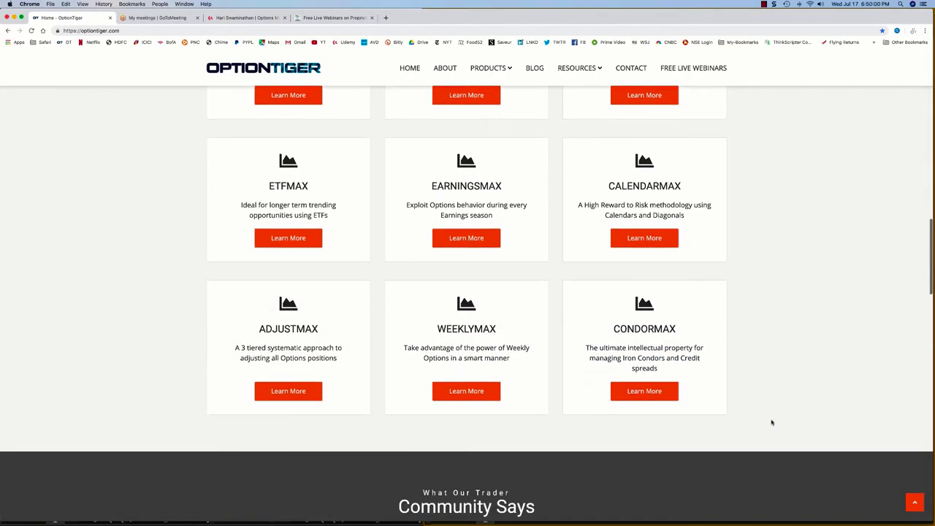
{"action": "scroll", "coordinate": [772, 422], "scroll_direction": "up", "scroll_amount": 10}
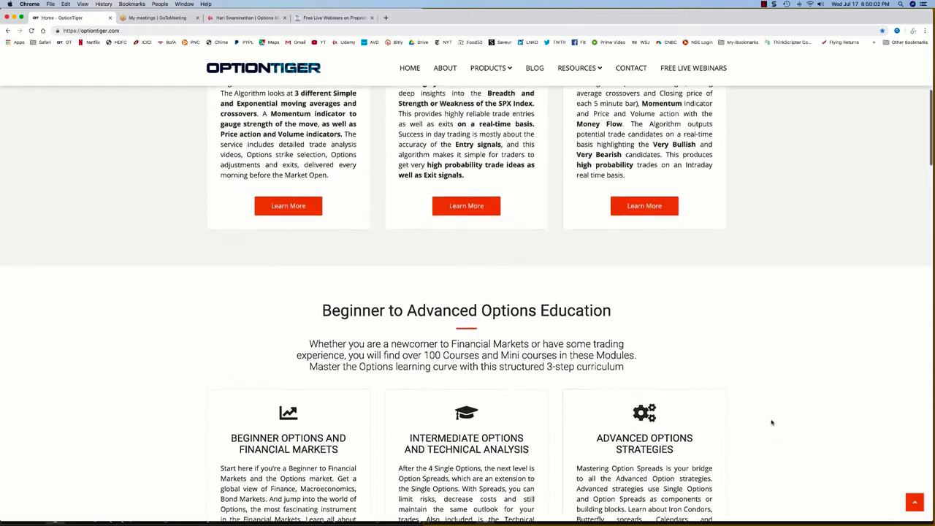
{"action": "scroll", "coordinate": [772, 423], "scroll_direction": "down", "scroll_amount": 7}
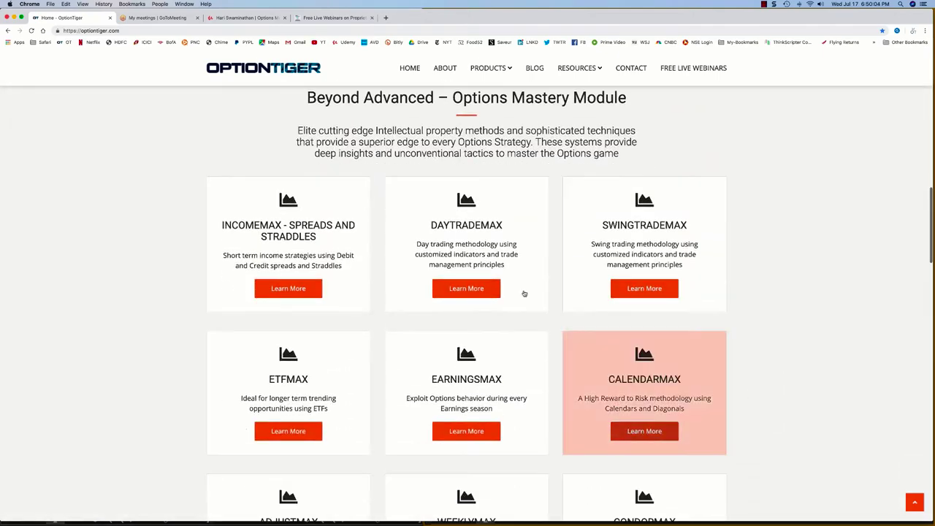
Step: Open the IncomeMAX Spreads and Straddles course page, look through its course details, and return to the home page
{"action": "left_click", "coordinate": [312, 287]}
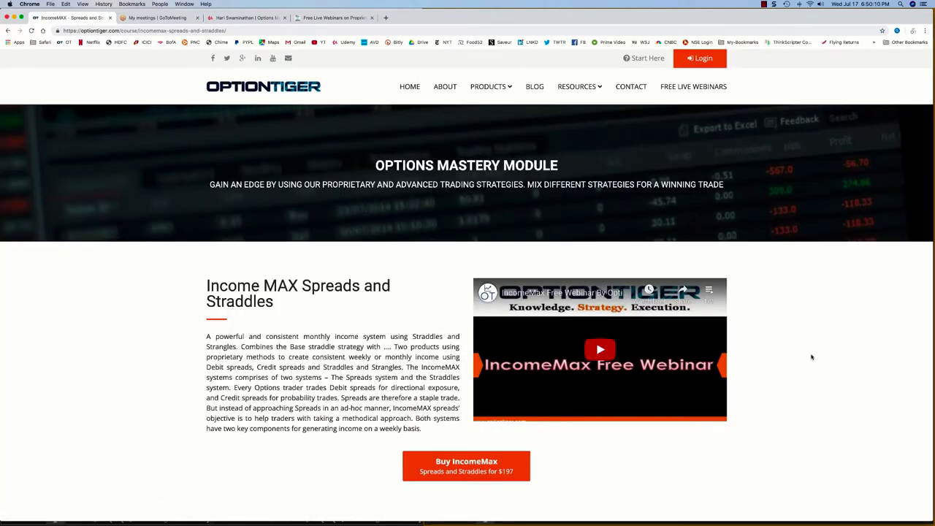
{"action": "scroll", "coordinate": [818, 355], "scroll_direction": "down", "scroll_amount": 6}
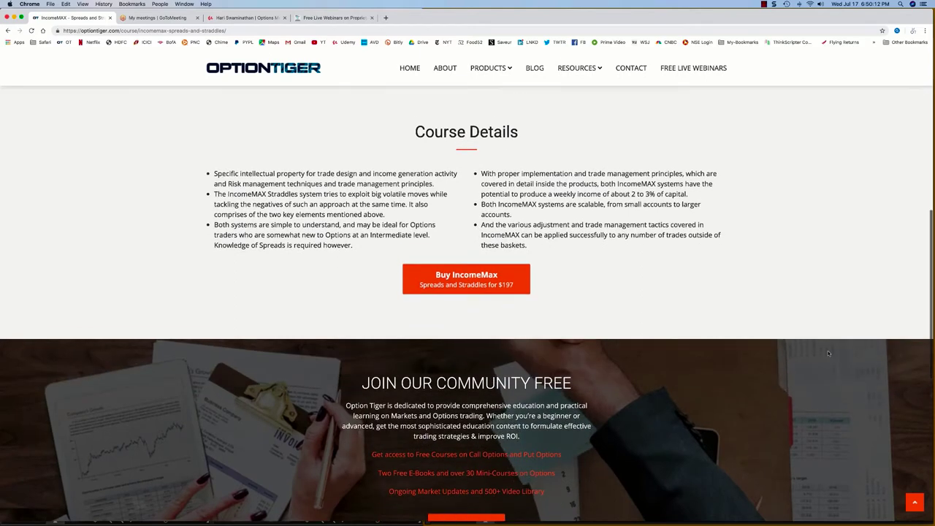
{"action": "scroll", "coordinate": [828, 354], "scroll_direction": "up", "scroll_amount": 3}
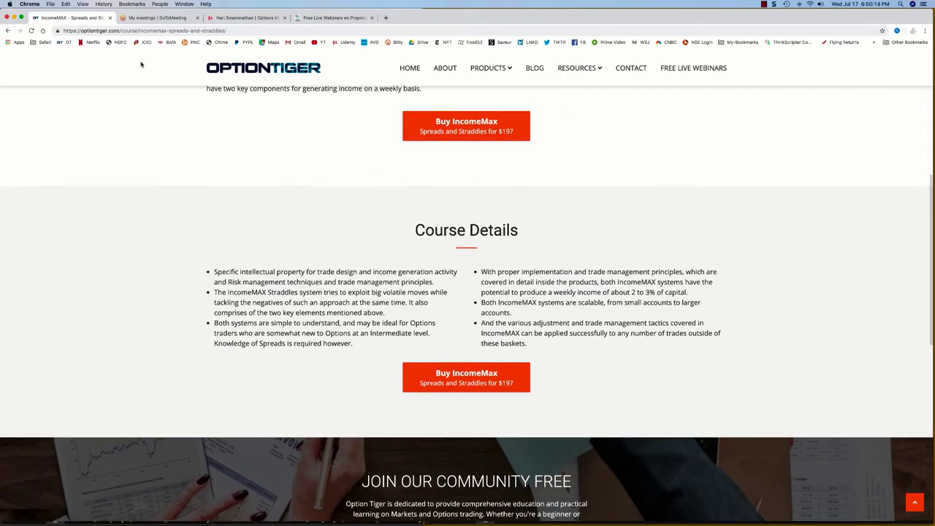
{"action": "left_click", "coordinate": [409, 68]}
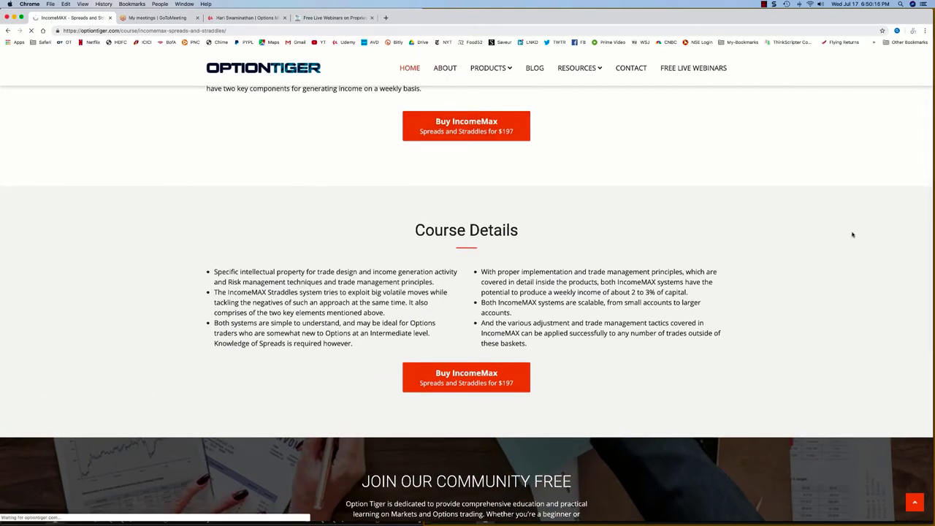
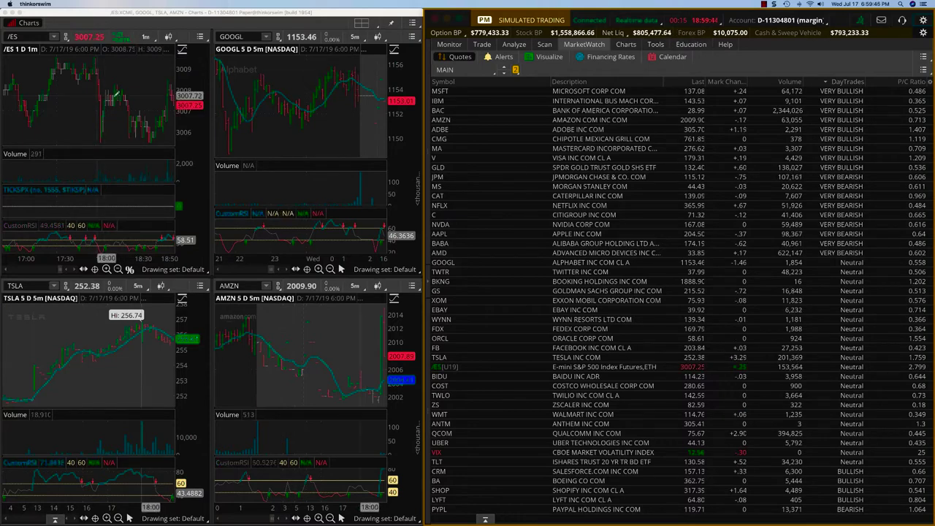
Step: In thinkorswim, maximize the /ES chart cell in the four-chart grid and expand the charts window to fill the screen
{"action": "right_click", "coordinate": [90, 37]}
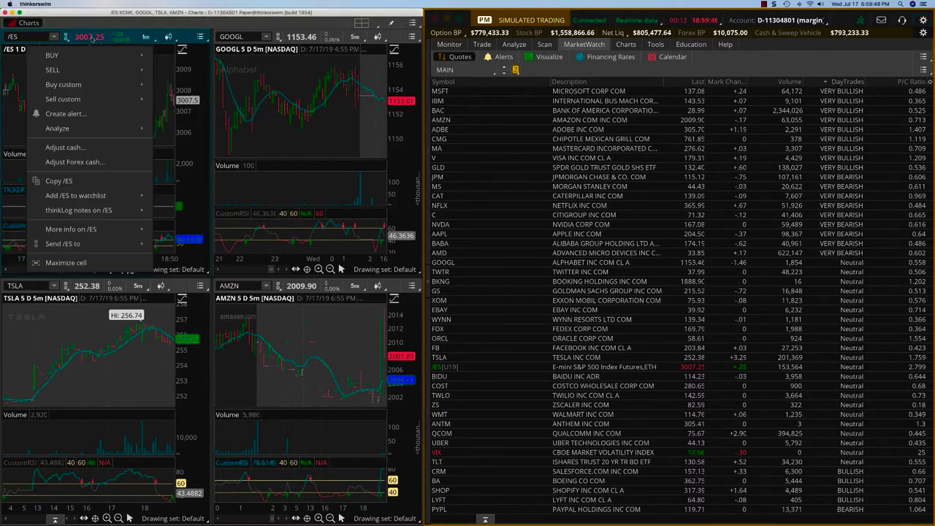
{"action": "left_click", "coordinate": [83, 263]}
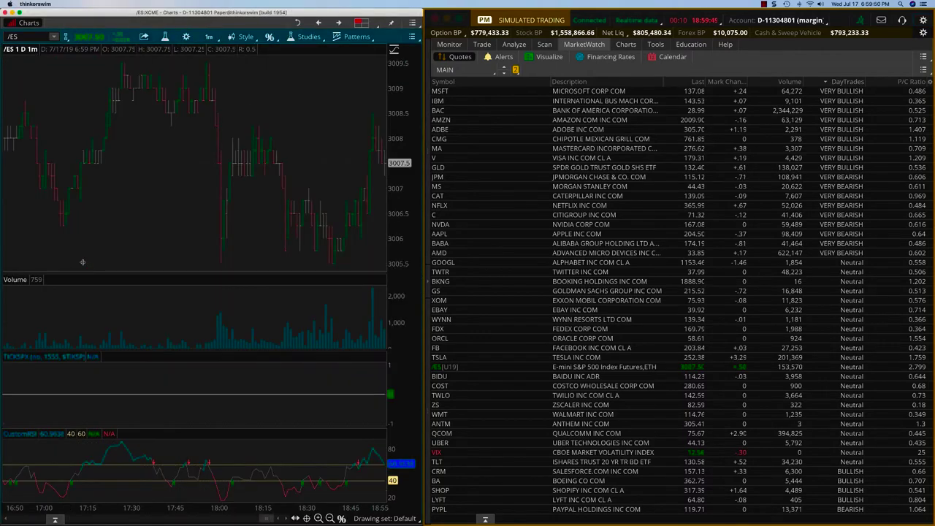
{"action": "left_click", "coordinate": [19, 13]}
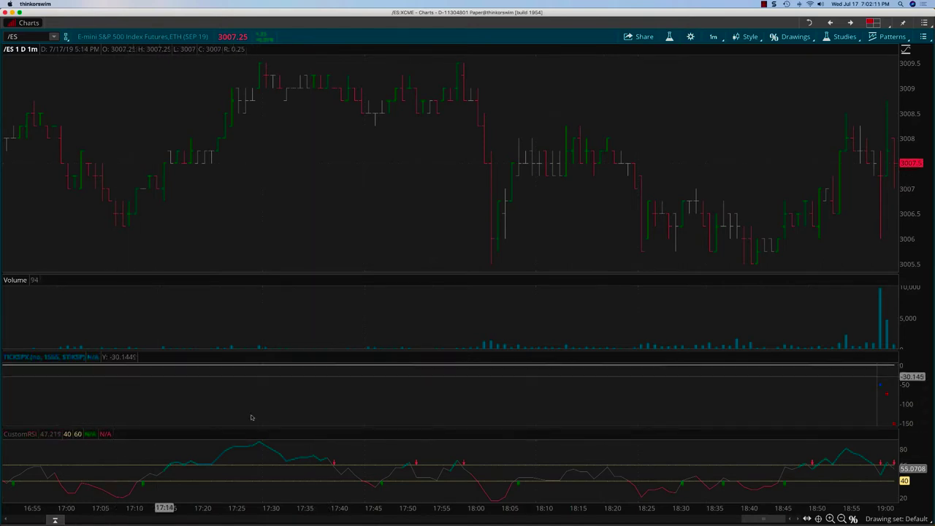
Step: Switch the /ES chart to the 5 D : 5m time frame and zoom out to show more bars
{"action": "mouse_move", "coordinate": [933, 292]}
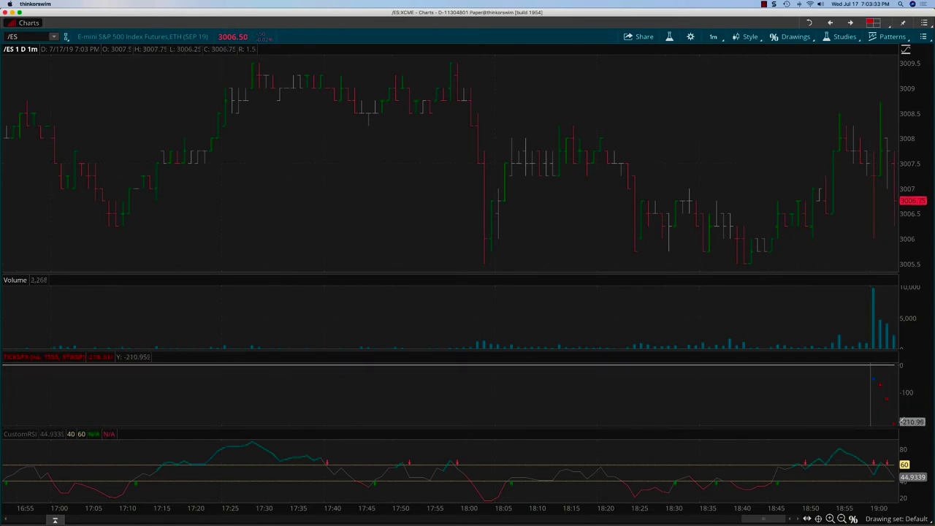
{"action": "left_click", "coordinate": [712, 38]}
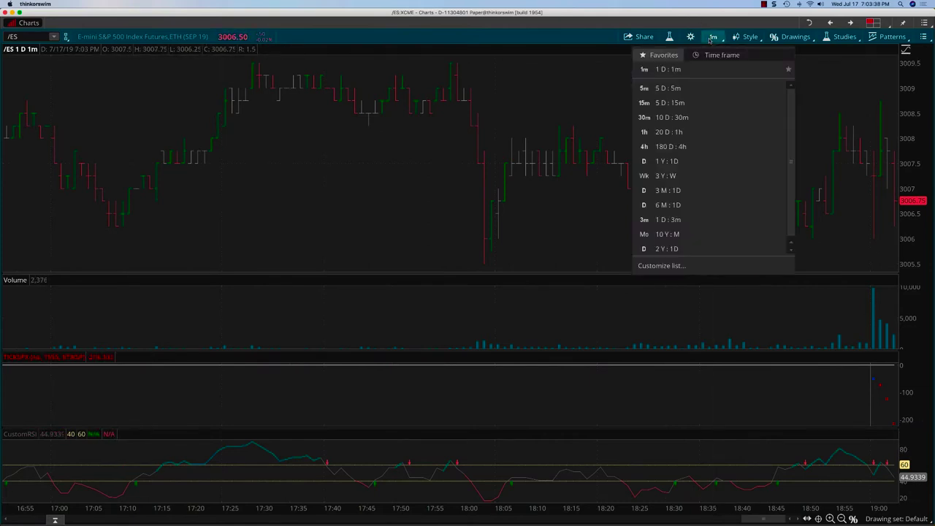
{"action": "left_click", "coordinate": [667, 89]}
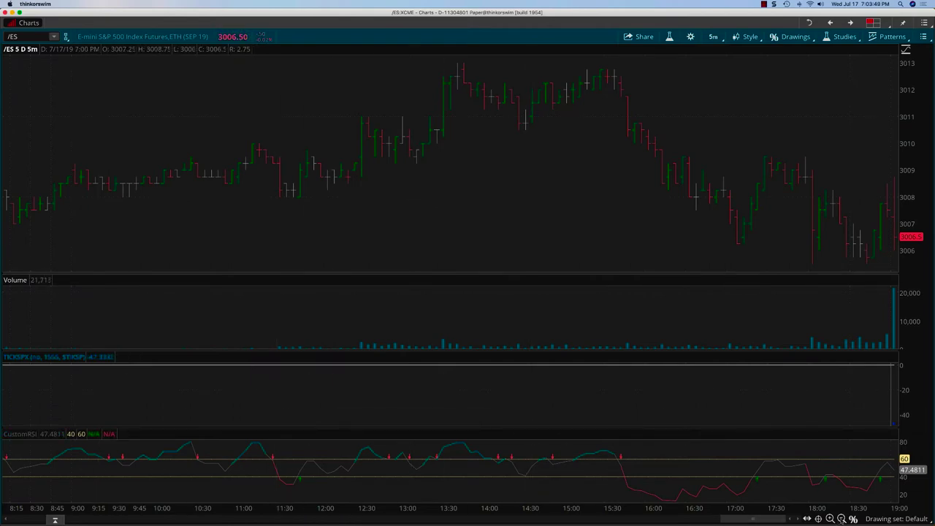
{"action": "left_click", "coordinate": [841, 518]}
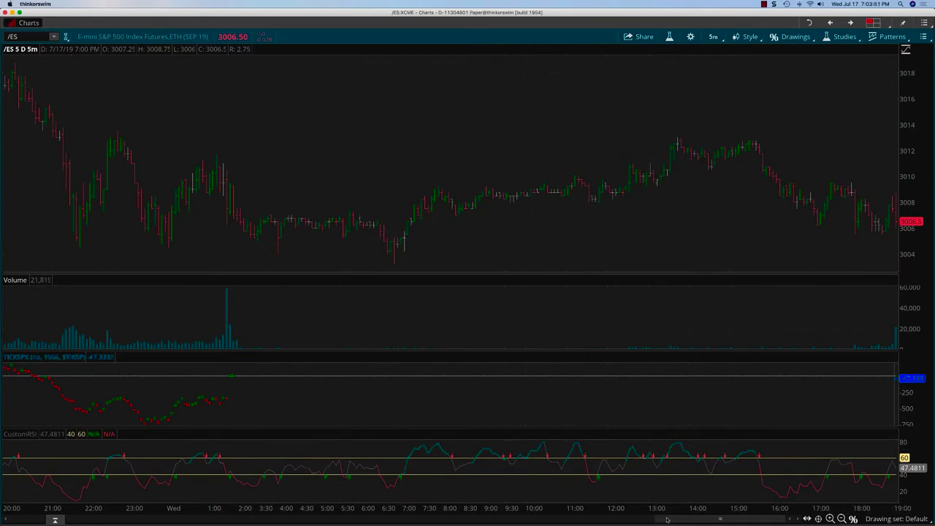
Step: Examine the TICKSPX and CustomRSI indicators against price across the earlier /ES sessions, going back day by day to July 12
{"action": "left_click_drag", "start_coordinate": [733, 519], "coordinate": [603, 518]}
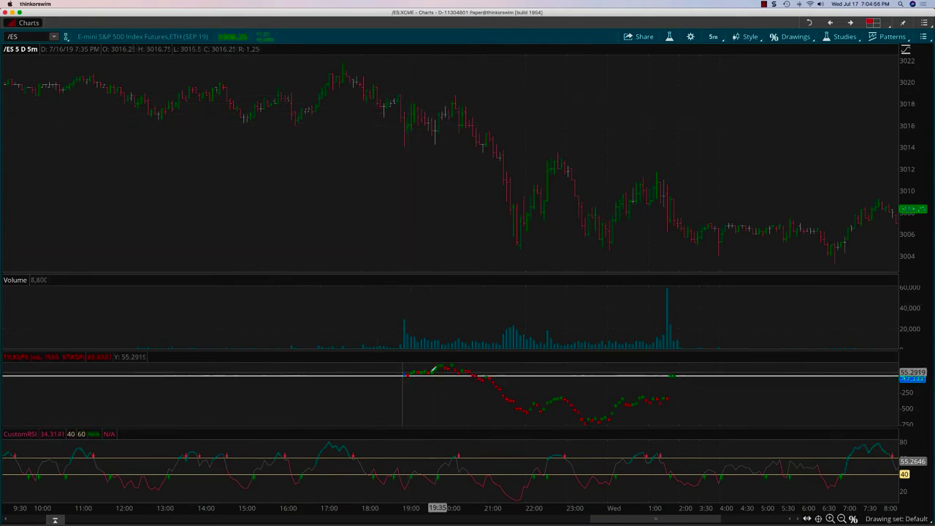
{"action": "left_click_drag", "start_coordinate": [422, 493], "coordinate": [415, 493]}
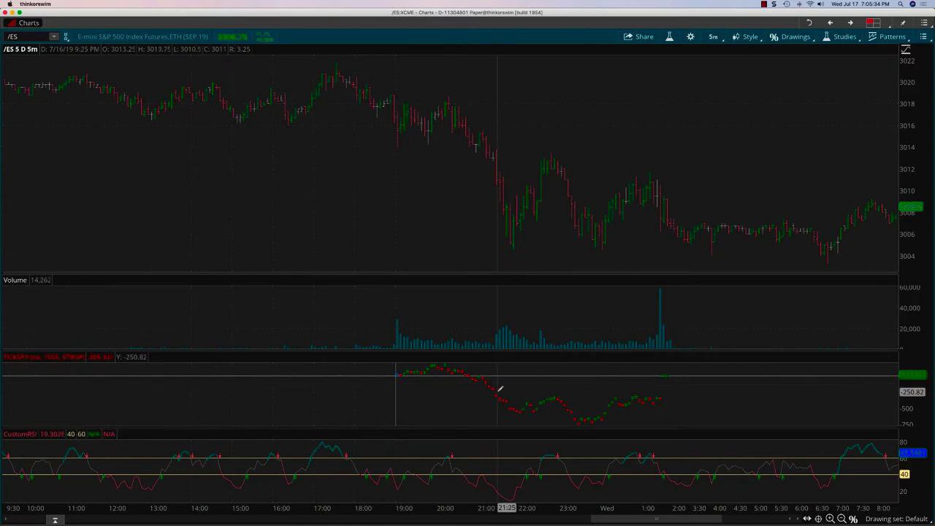
{"action": "scroll", "coordinate": [539, 380], "scroll_direction": "right", "scroll_amount": 5}
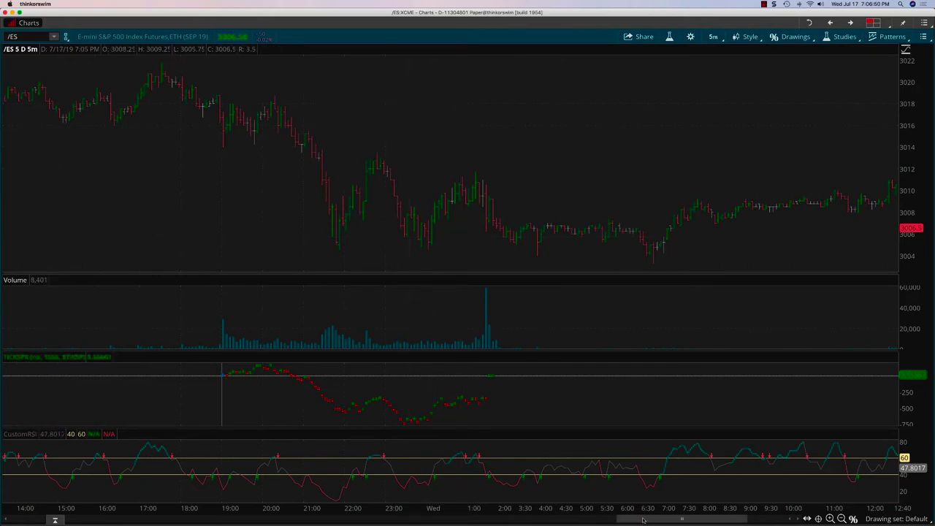
{"action": "left_click_drag", "start_coordinate": [643, 520], "coordinate": [489, 520]}
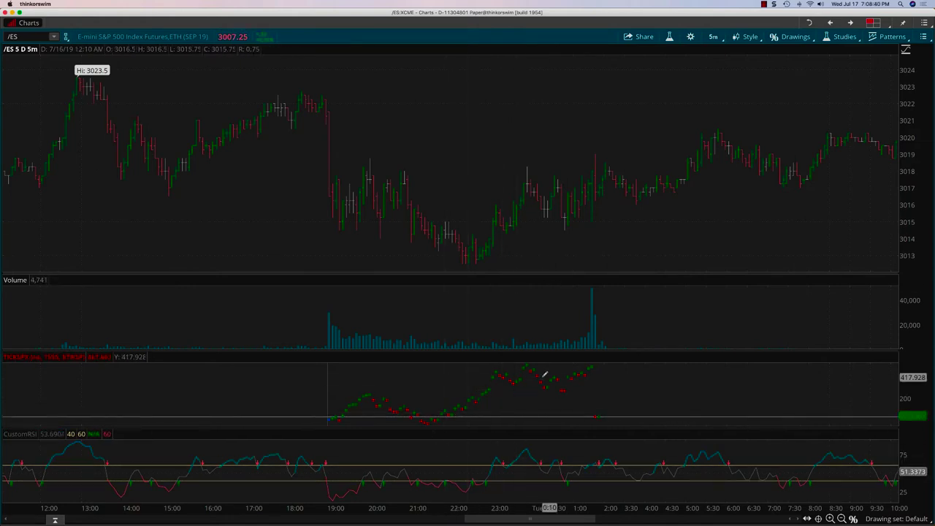
{"action": "left_click_drag", "start_coordinate": [488, 520], "coordinate": [358, 519]}
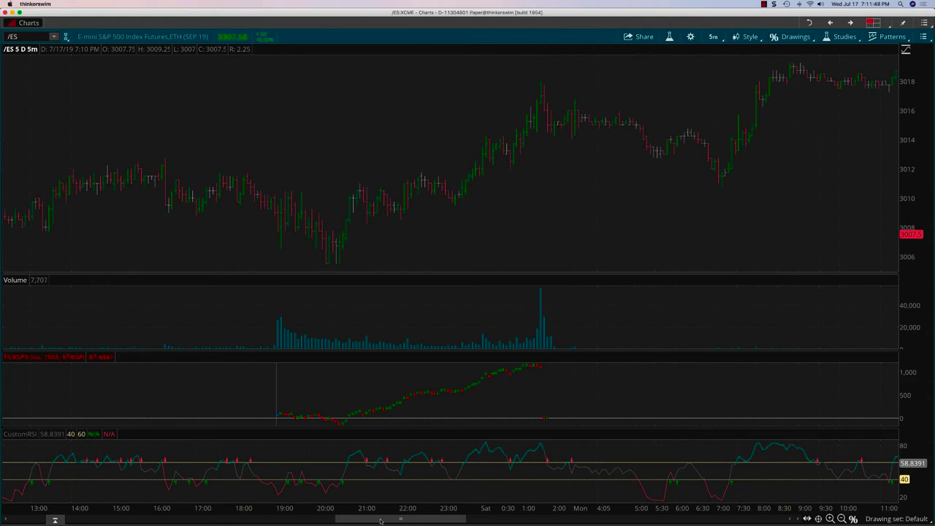
{"action": "left_click_drag", "start_coordinate": [380, 520], "coordinate": [255, 519]}
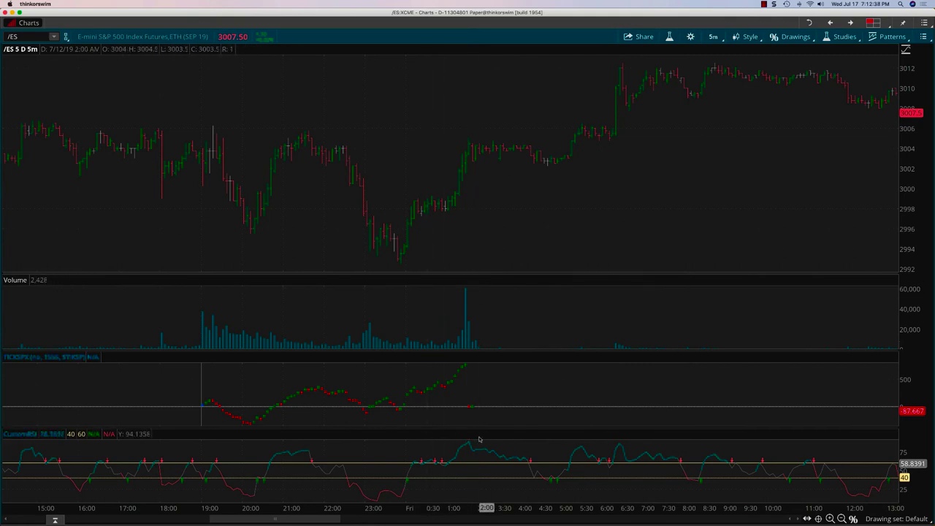
{"action": "mouse_move", "coordinate": [479, 438]}
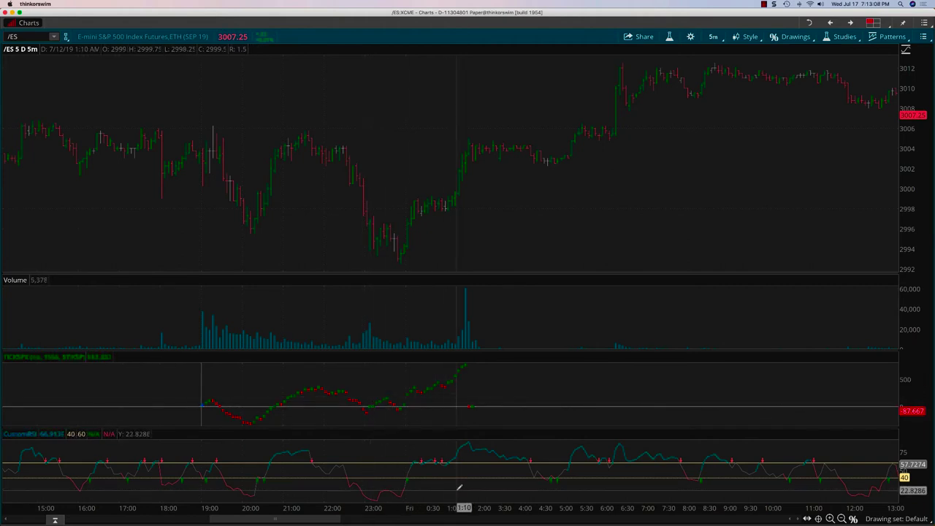
Step: Bring the /ES chart back to the latest bars and set its time frame to 1 D : 1m
{"action": "left_click_drag", "start_coordinate": [301, 520], "coordinate": [782, 520]}
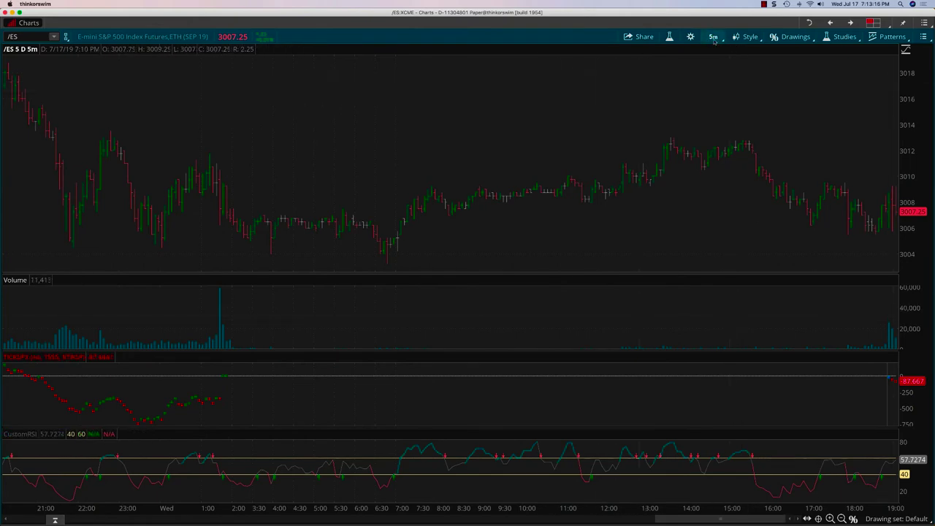
{"action": "left_click", "coordinate": [710, 38]}
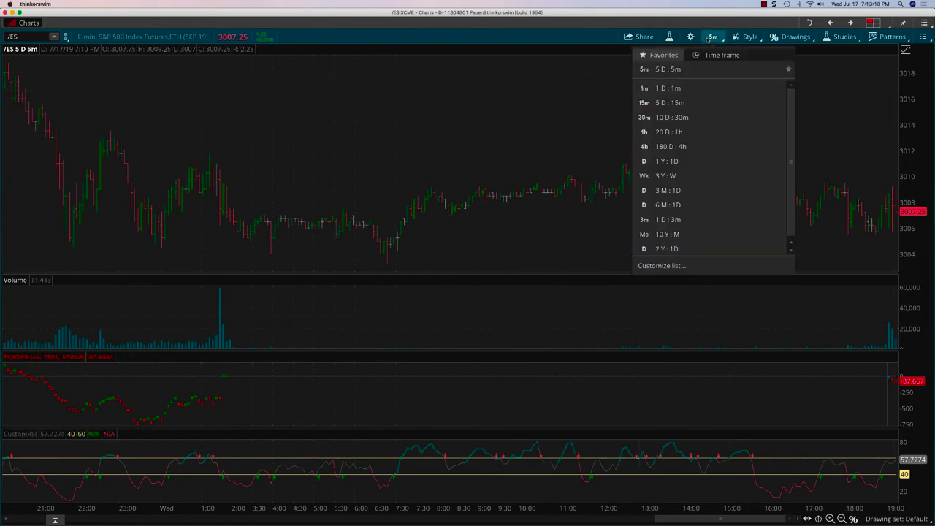
{"action": "left_click", "coordinate": [691, 88]}
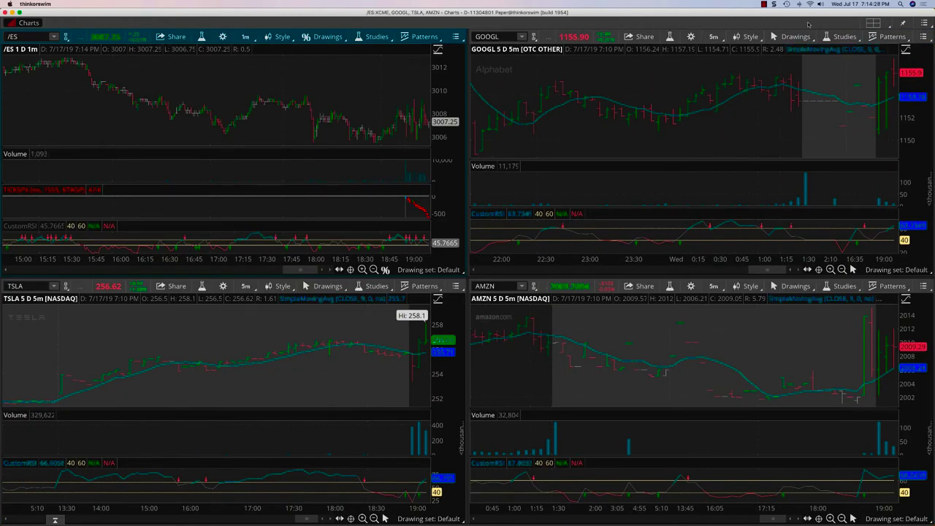
Step: Shrink the charts window to reveal the MarketWatch quotes, maximize the /ES chart cell again, and expand the charts window to full screen
{"action": "left_click", "coordinate": [22, 12]}
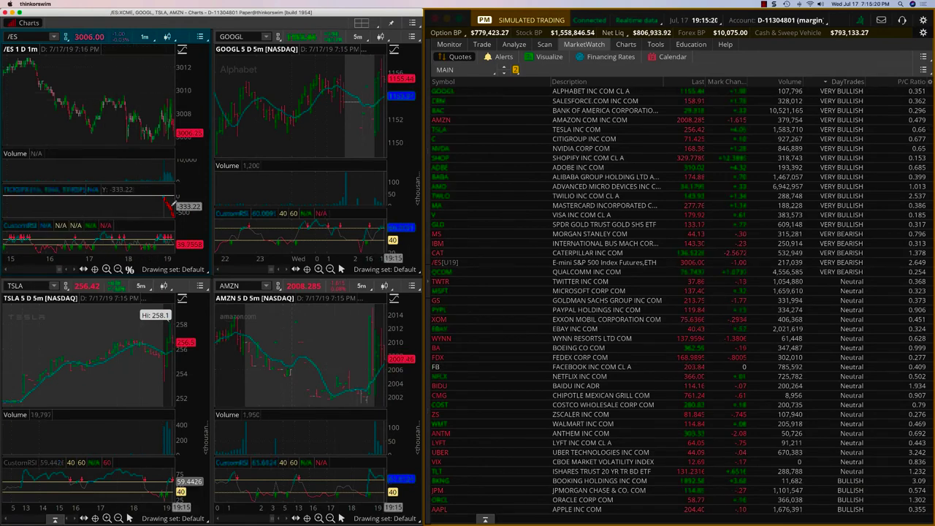
{"action": "right_click", "coordinate": [90, 37]}
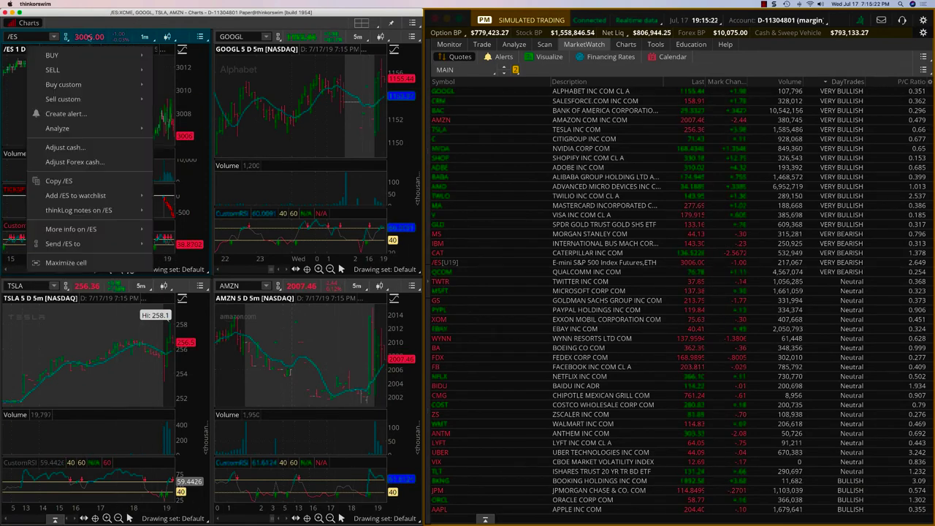
{"action": "left_click", "coordinate": [65, 262]}
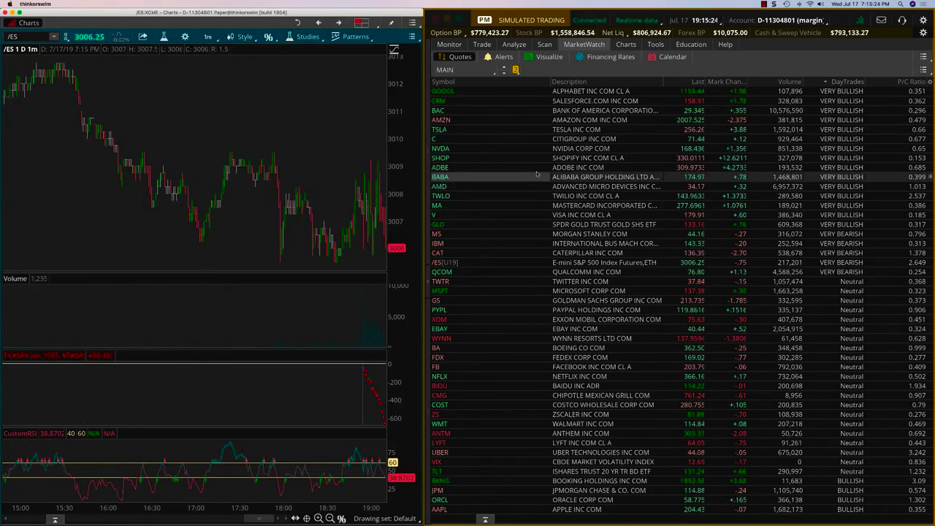
{"action": "left_click", "coordinate": [19, 13]}
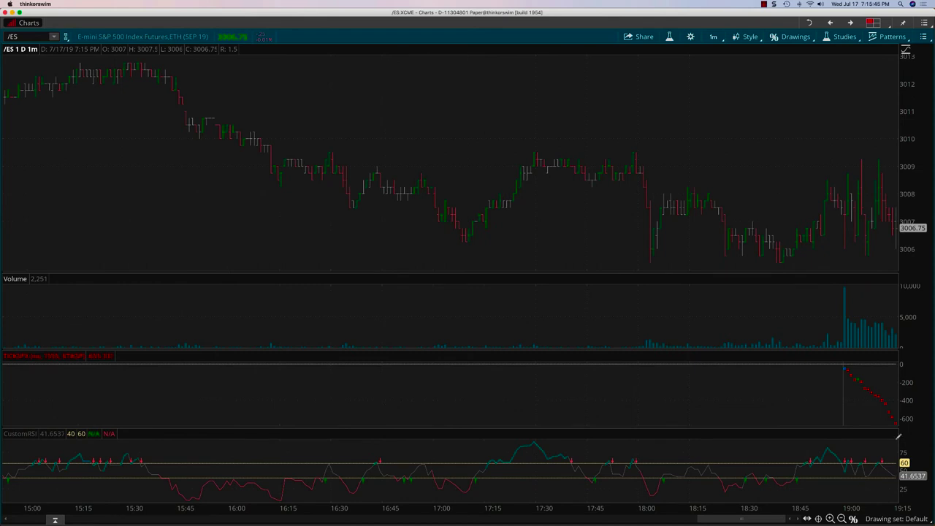
Step: Zoom in twice on the latest bars of the 1-minute /ES chart and follow the TICKSPX and CustomRSI readings
{"action": "left_click", "coordinate": [830, 519]}
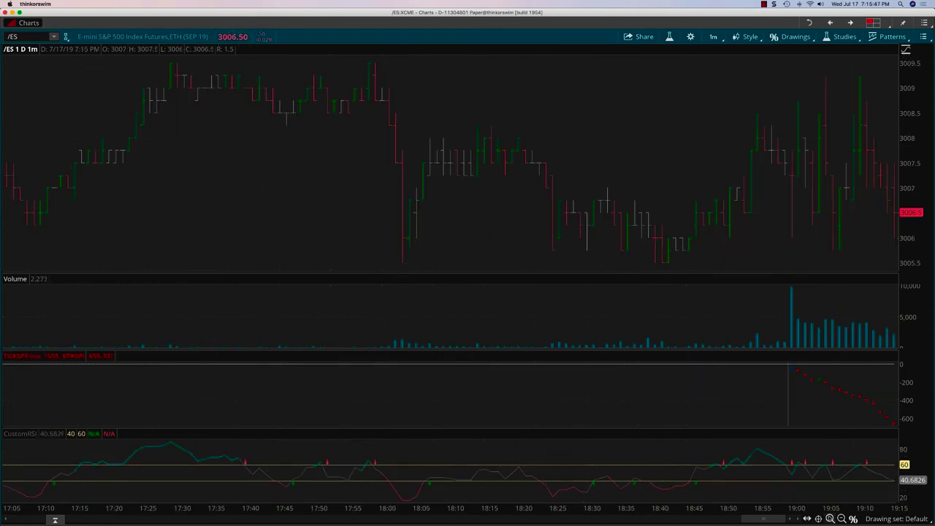
{"action": "left_click", "coordinate": [830, 518]}
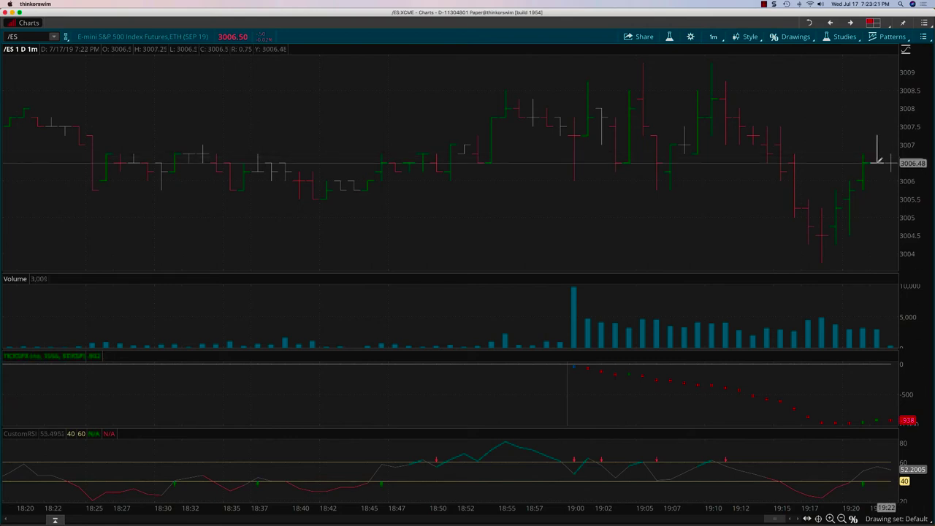
{"action": "scroll", "coordinate": [928, 319], "scroll_direction": "up", "scroll_amount": 1}
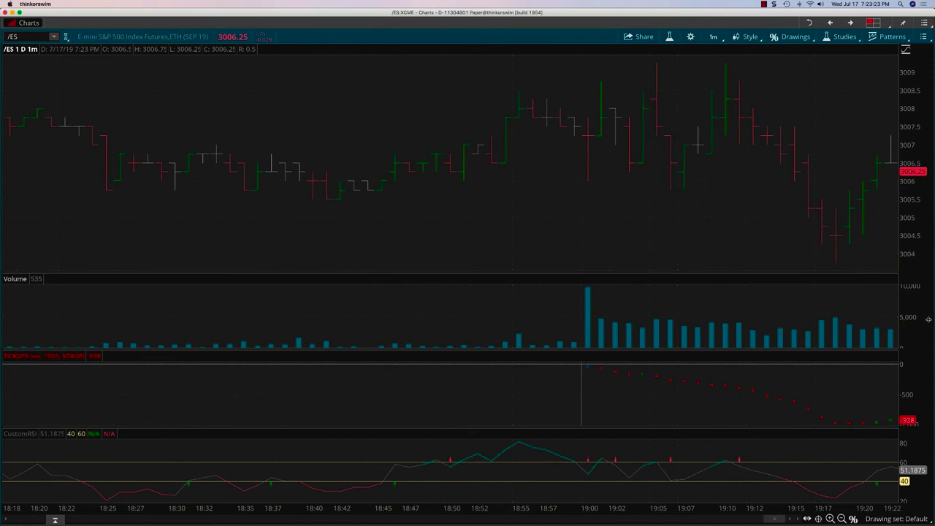
{"action": "scroll", "coordinate": [811, 292], "scroll_direction": "down", "scroll_amount": 1}
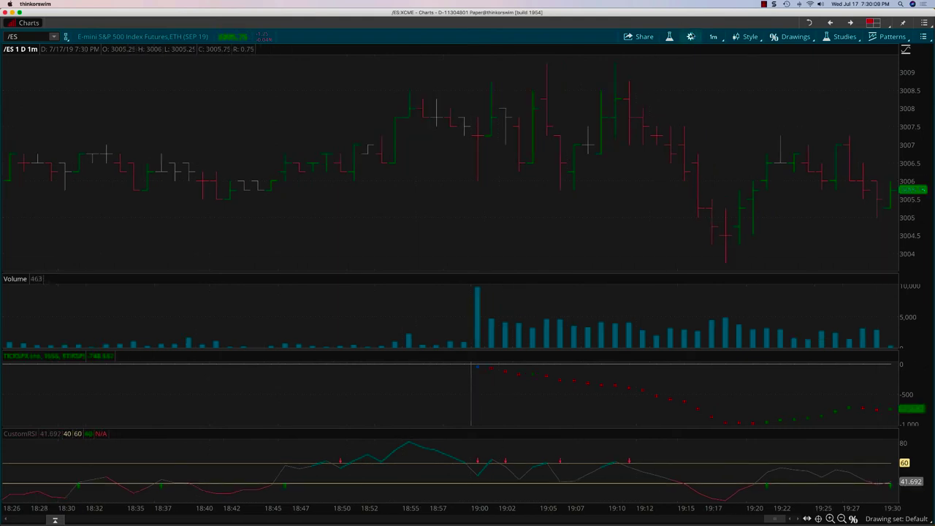
Step: Compare the /ES chart on the 5 D : 5m and 1 D : 1m time frames, ending on 5 D : 5m
{"action": "left_click", "coordinate": [710, 36]}
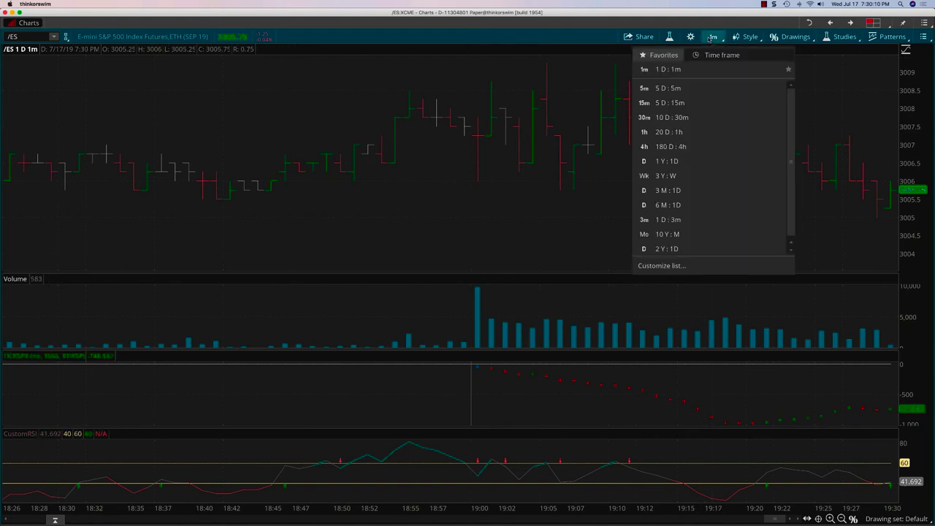
{"action": "left_click", "coordinate": [685, 89]}
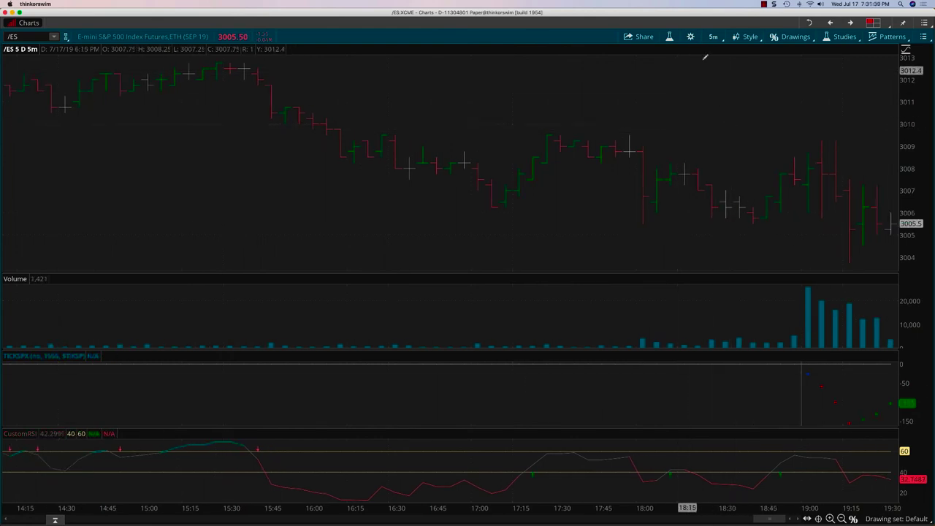
{"action": "left_click", "coordinate": [711, 36]}
{"action": "left_click", "coordinate": [704, 88]}
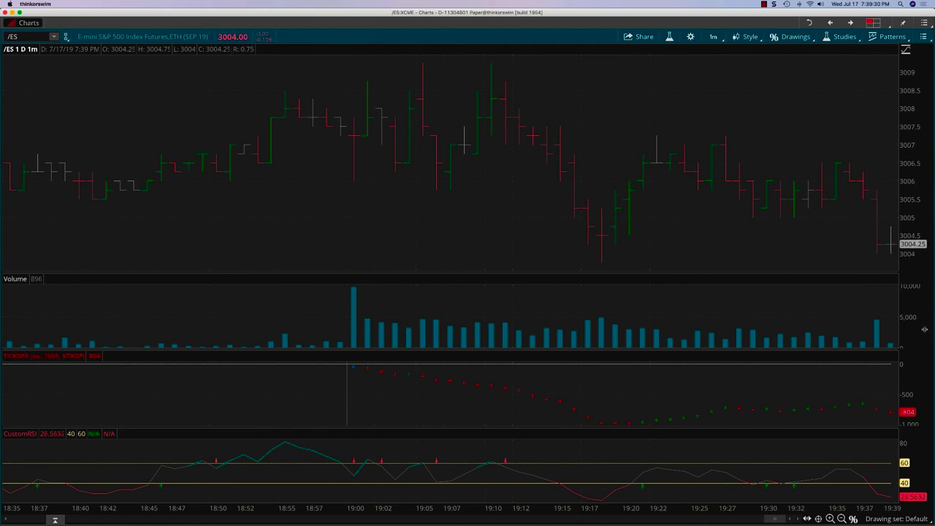
{"action": "left_click", "coordinate": [713, 36]}
{"action": "left_click", "coordinate": [667, 88]}
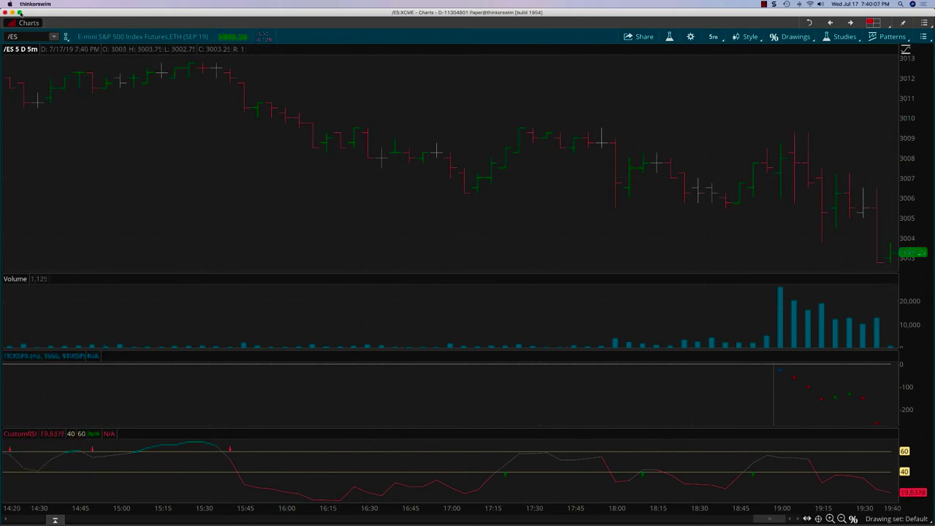
Step: Shrink the charts window, load SPX for analysis, and add a simulated purchase of five 19 JUL 19 2990 puts
{"action": "left_click", "coordinate": [19, 13]}
{"action": "left_click", "coordinate": [513, 45]}
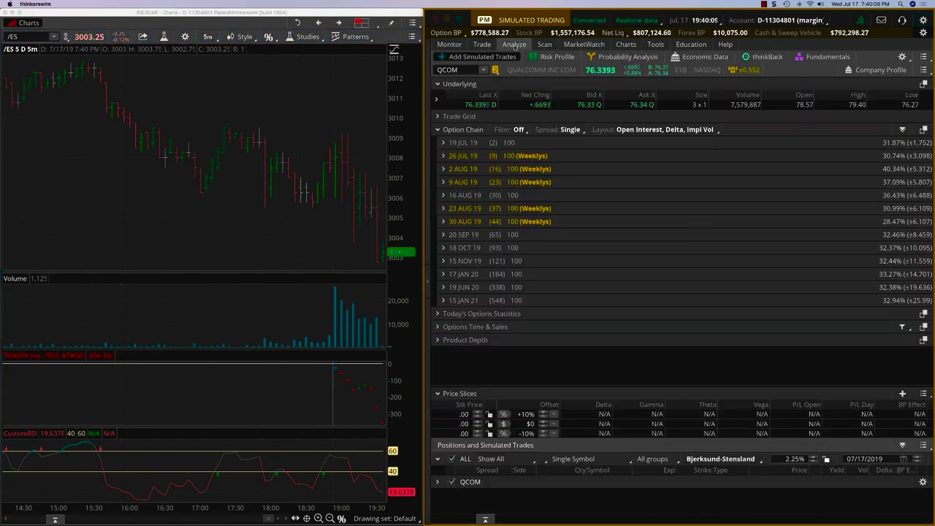
{"action": "left_click", "coordinate": [463, 69]}
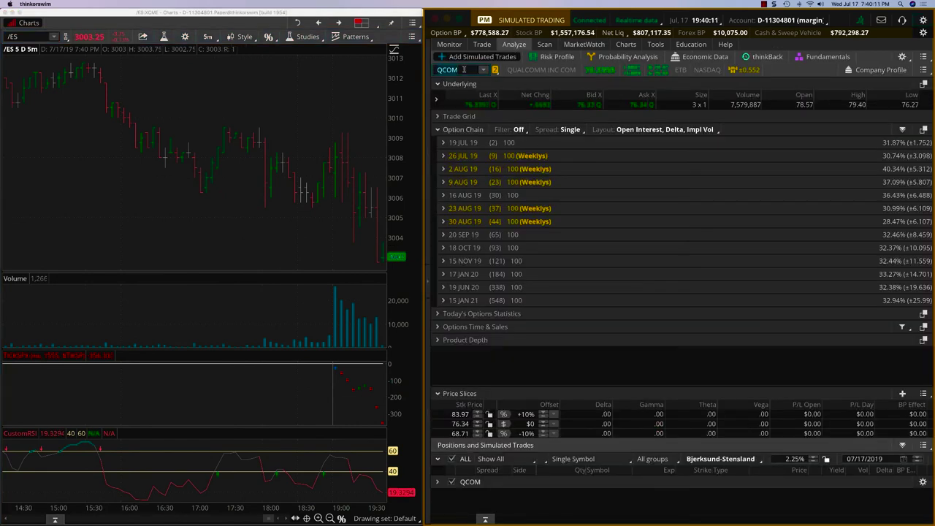
{"action": "type", "text": "SPX"}
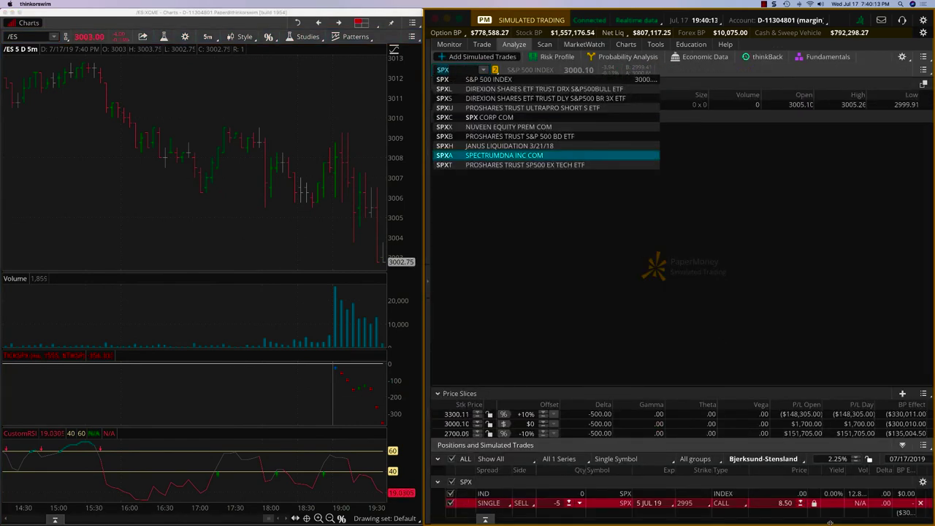
{"action": "key", "text": "Return"}
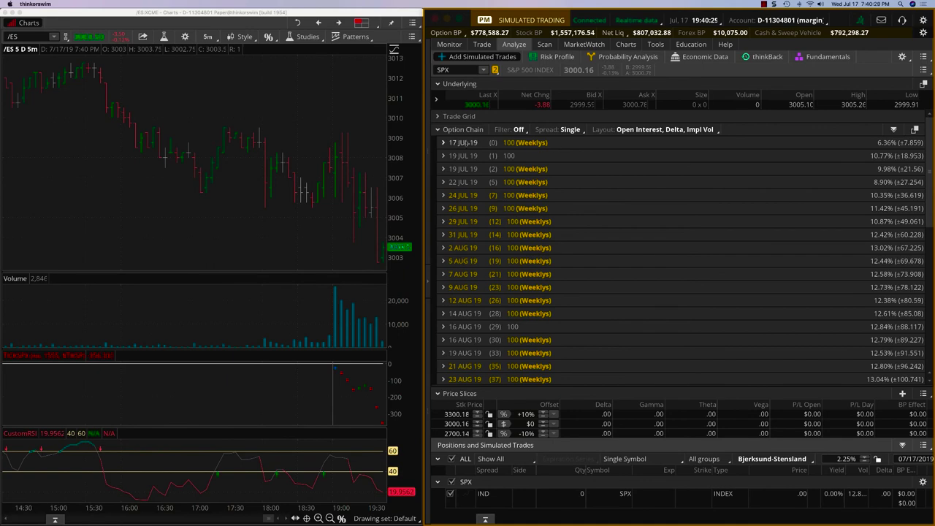
{"action": "left_click", "coordinate": [443, 156]}
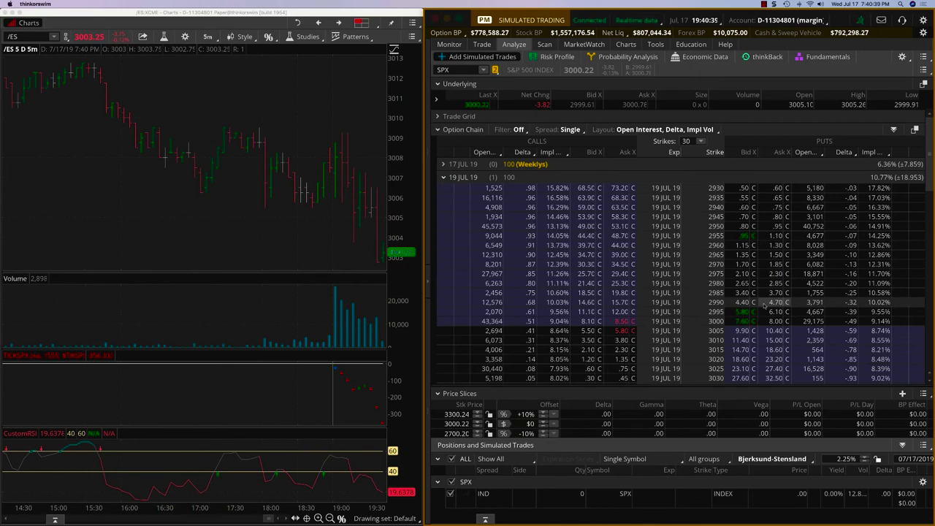
{"action": "left_click", "coordinate": [766, 305]}
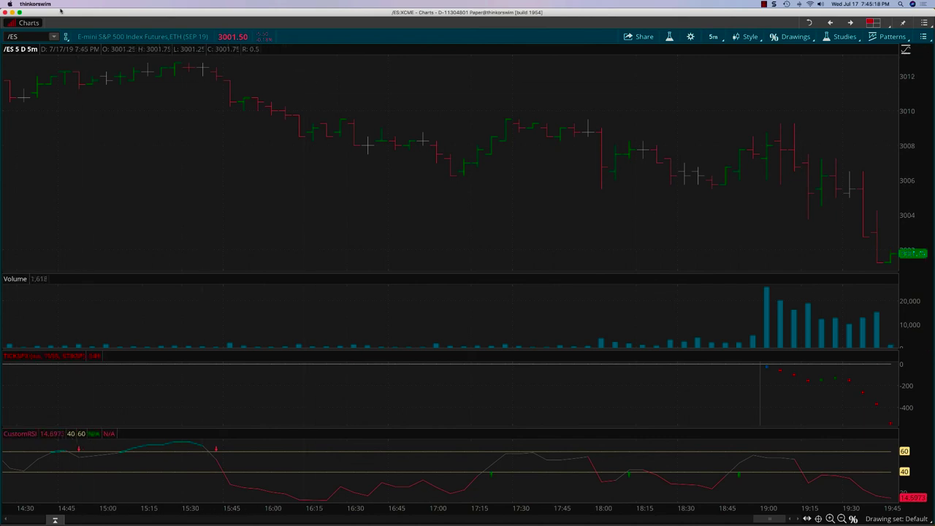
Step: Alternate between the full-screen 5-minute /ES chart and the SPX option chain to check the 2990 put's price
{"action": "left_click", "coordinate": [20, 13]}
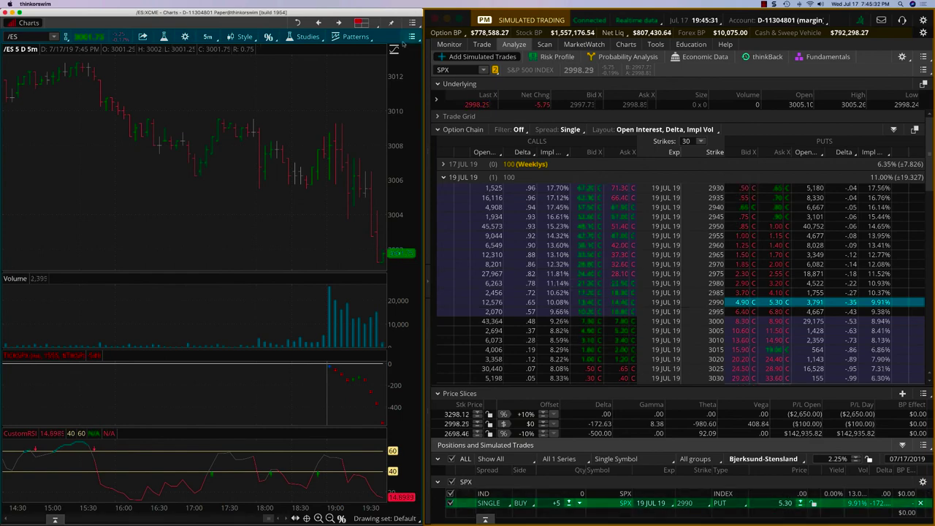
{"action": "left_click", "coordinate": [20, 12]}
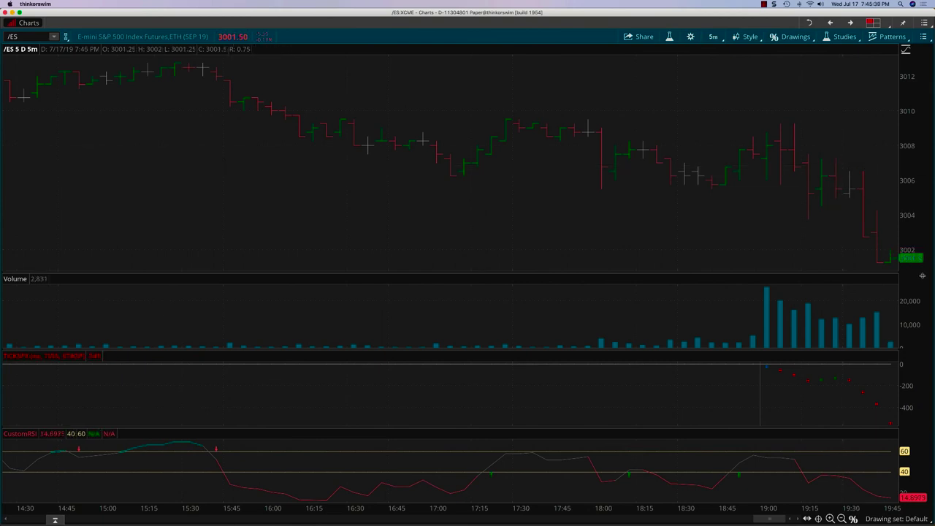
{"action": "scroll", "coordinate": [767, 248], "scroll_direction": "left", "scroll_amount": 5}
{"action": "scroll", "coordinate": [770, 241], "scroll_direction": "right", "scroll_amount": 5}
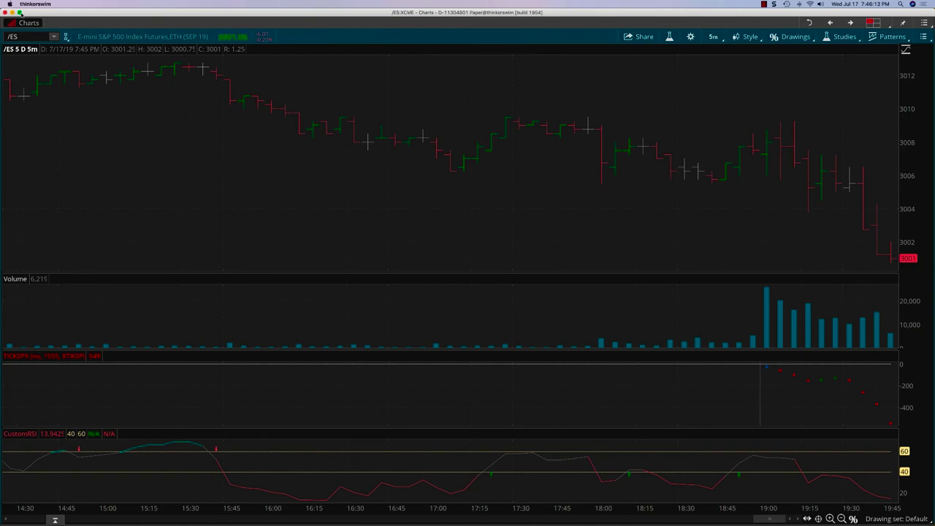
{"action": "left_click", "coordinate": [20, 13]}
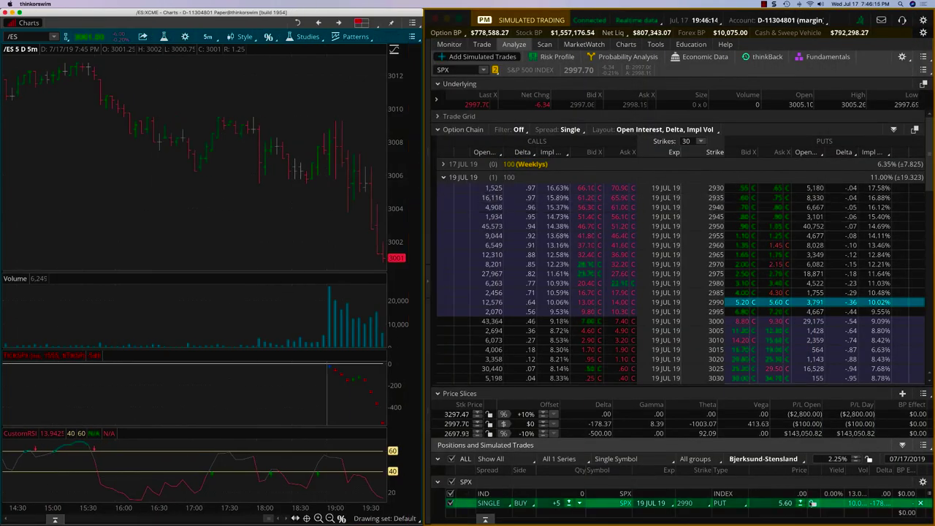
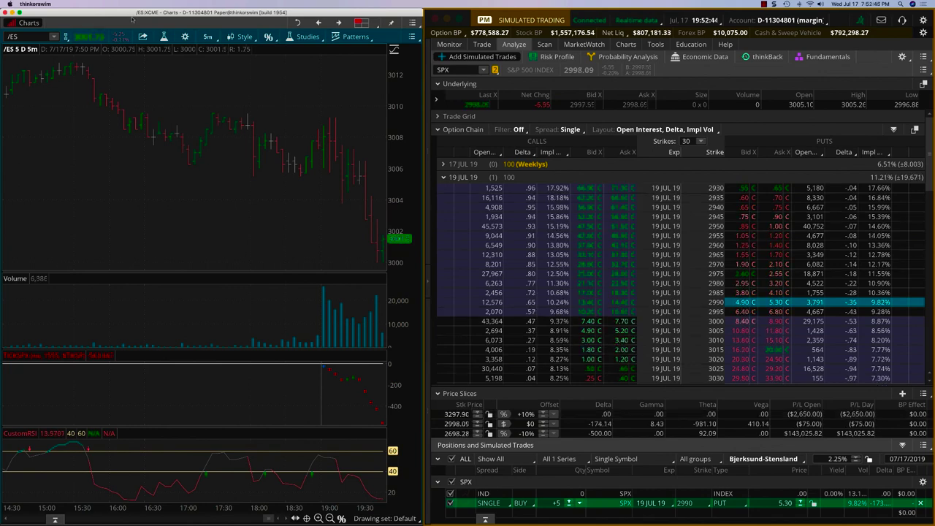
Step: Expand the charts window to full screen and set the /ES time frame to 1 D : 1m
{"action": "left_click", "coordinate": [20, 12]}
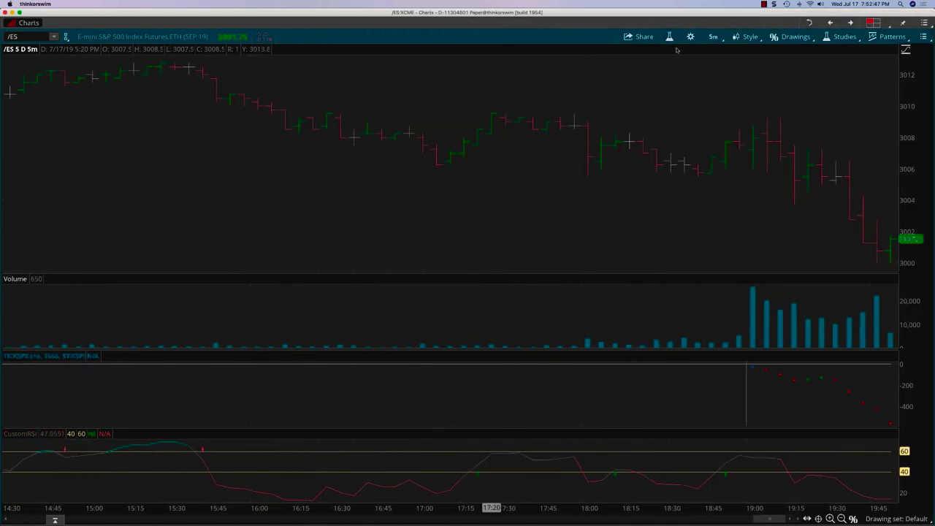
{"action": "left_click", "coordinate": [708, 38]}
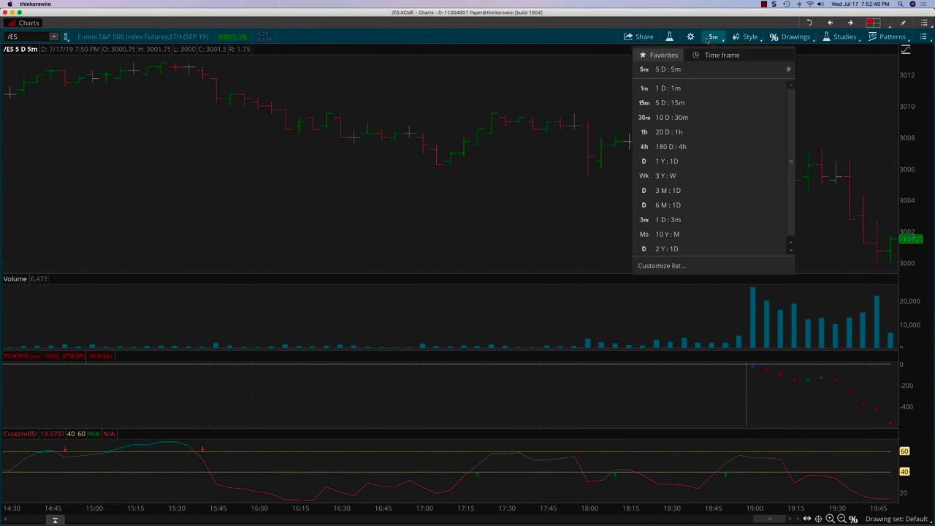
{"action": "left_click", "coordinate": [687, 89]}
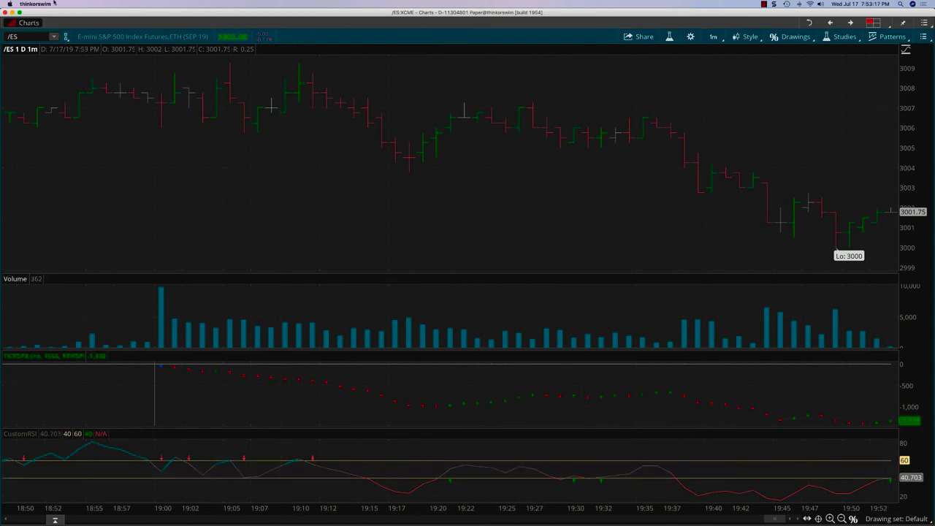
Step: Shrink the charts window beside the SPX option chain and compare /ES on 5 D : 5m and 1 D : 1m, ending on 5 D : 5m
{"action": "left_click", "coordinate": [20, 13]}
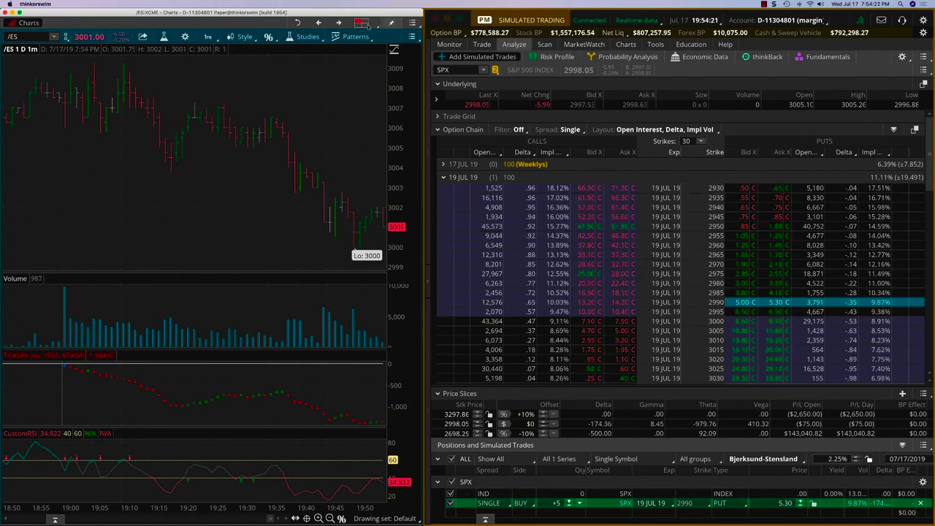
{"action": "left_click", "coordinate": [208, 37]}
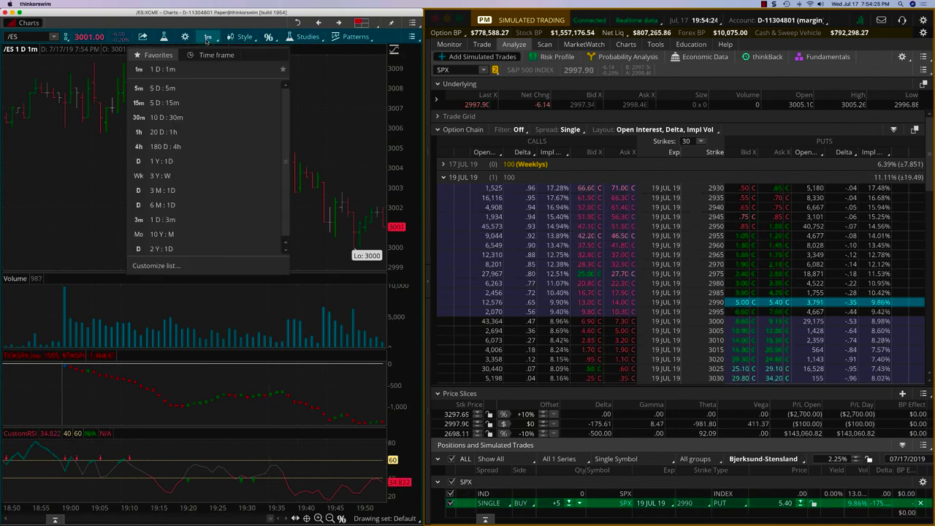
{"action": "left_click", "coordinate": [207, 90]}
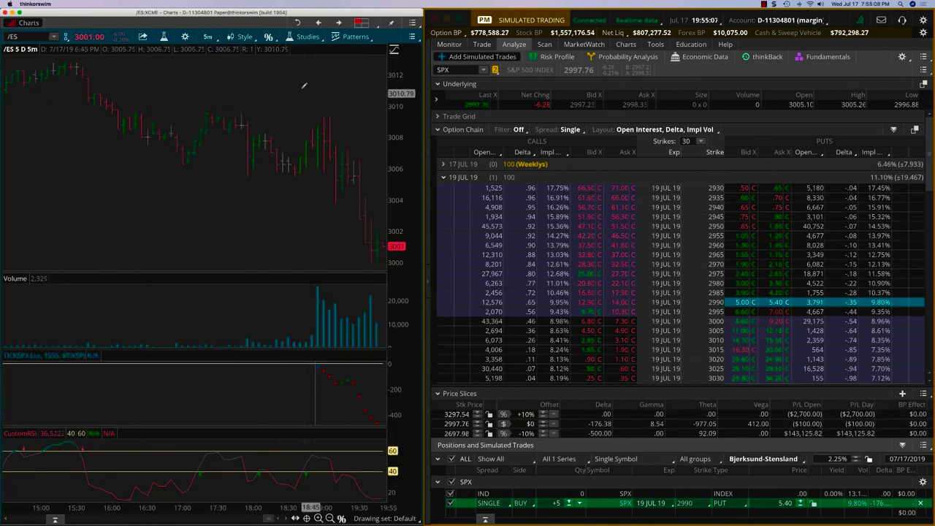
{"action": "left_click", "coordinate": [207, 36]}
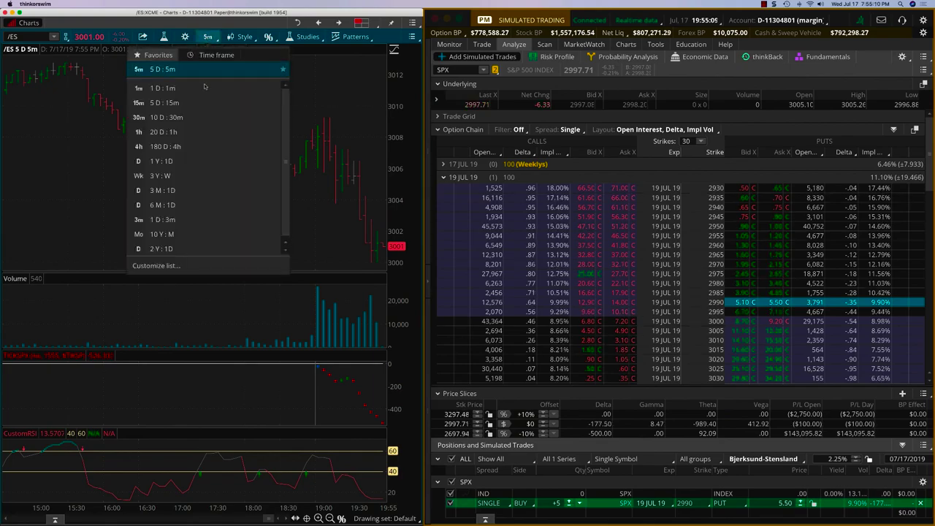
{"action": "left_click", "coordinate": [162, 88]}
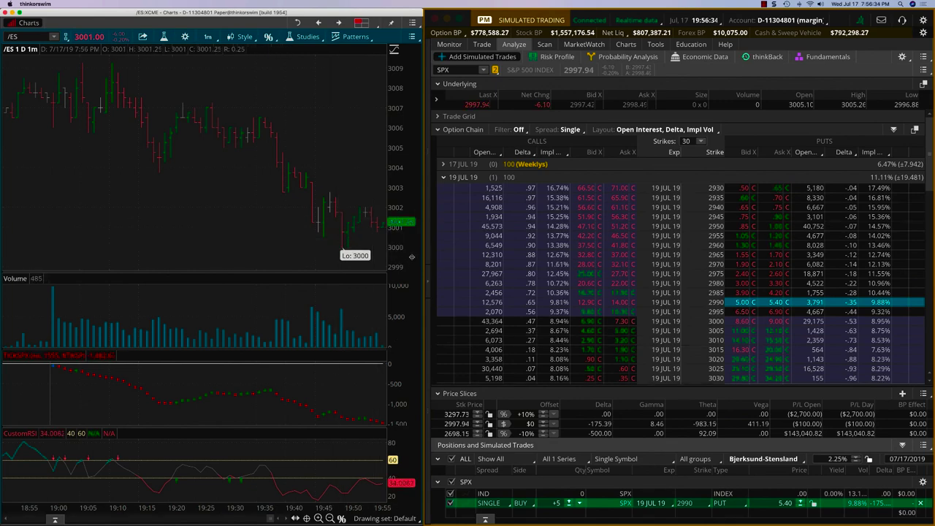
{"action": "left_click", "coordinate": [207, 37]}
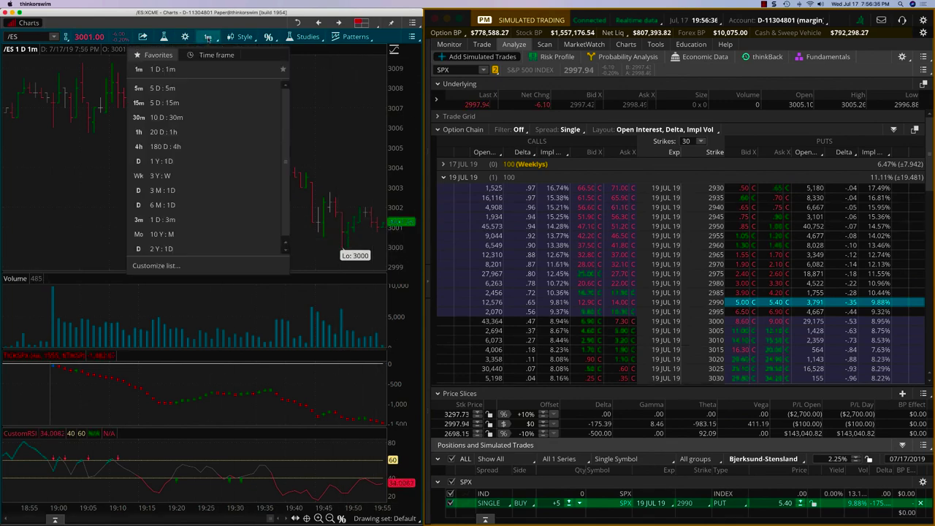
{"action": "left_click", "coordinate": [182, 89]}
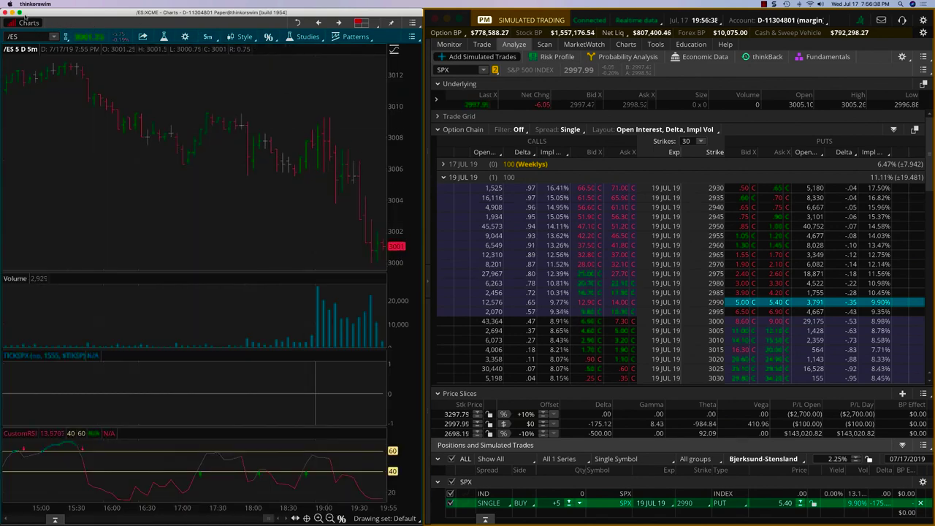
Step: Return the charts window to full screen and examine the latest 5-minute /ES bars against the TICKSPX and CustomRSI indicators
{"action": "key", "text": "ctrl+alt+Return"}
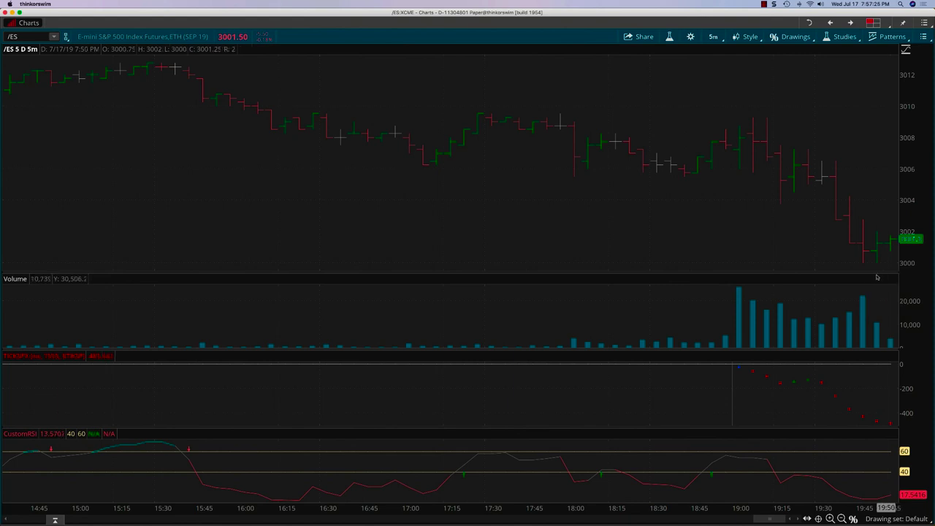
{"action": "scroll", "coordinate": [878, 277], "scroll_direction": "up", "scroll_amount": 1}
{"action": "scroll", "coordinate": [795, 242], "scroll_direction": "down", "scroll_amount": 1}
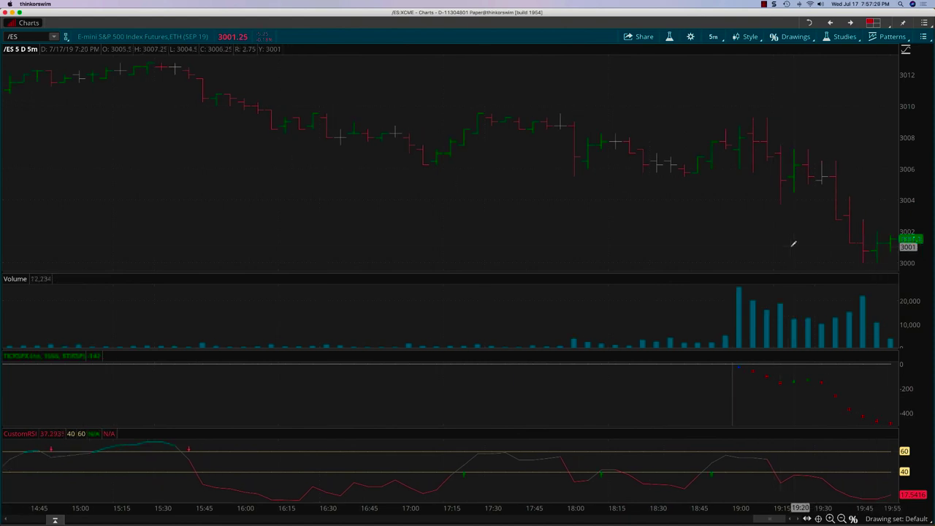
{"action": "scroll", "coordinate": [800, 241], "scroll_direction": "up", "scroll_amount": 3}
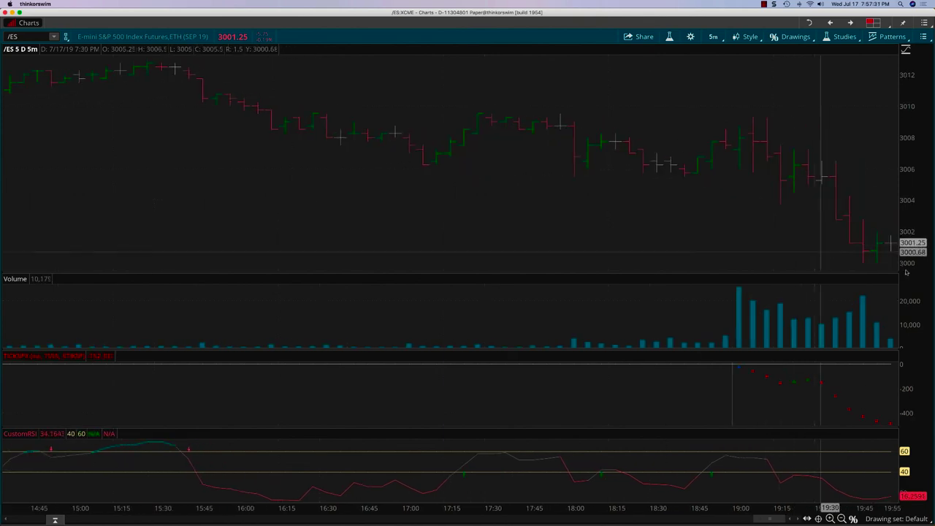
{"action": "scroll", "coordinate": [841, 237], "scroll_direction": "down", "scroll_amount": 3}
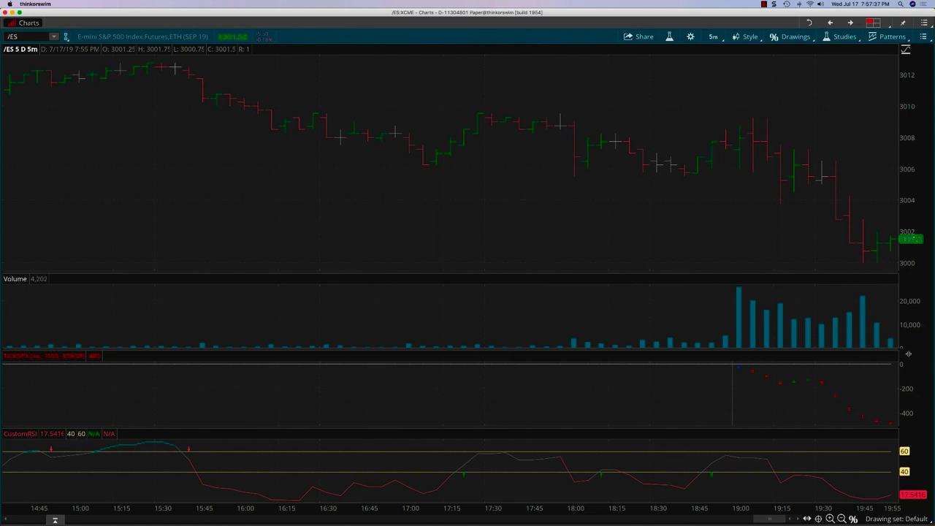
Step: Switch to Chrome, open OptionTiger's Market Internals Based SPX Day Trading page, and look through its course details
{"action": "mouse_move", "coordinate": [932, 329]}
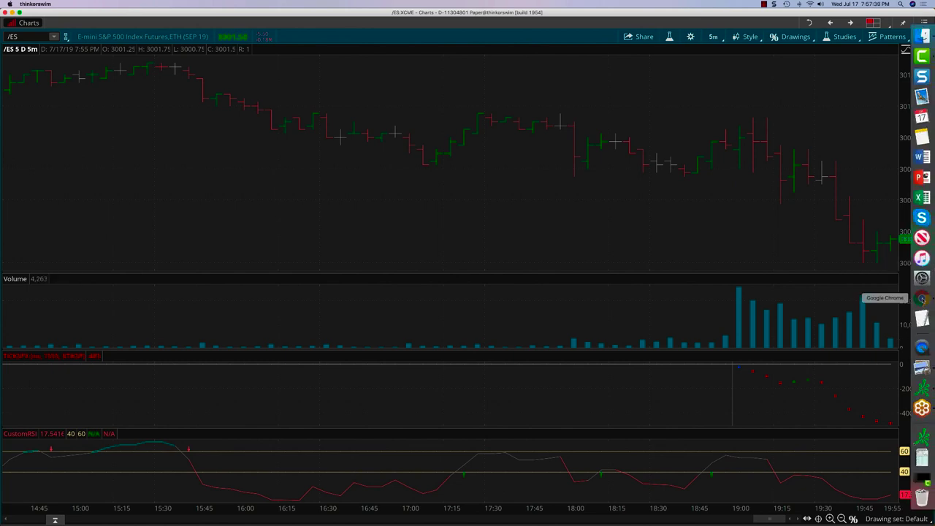
{"action": "left_click", "coordinate": [921, 298]}
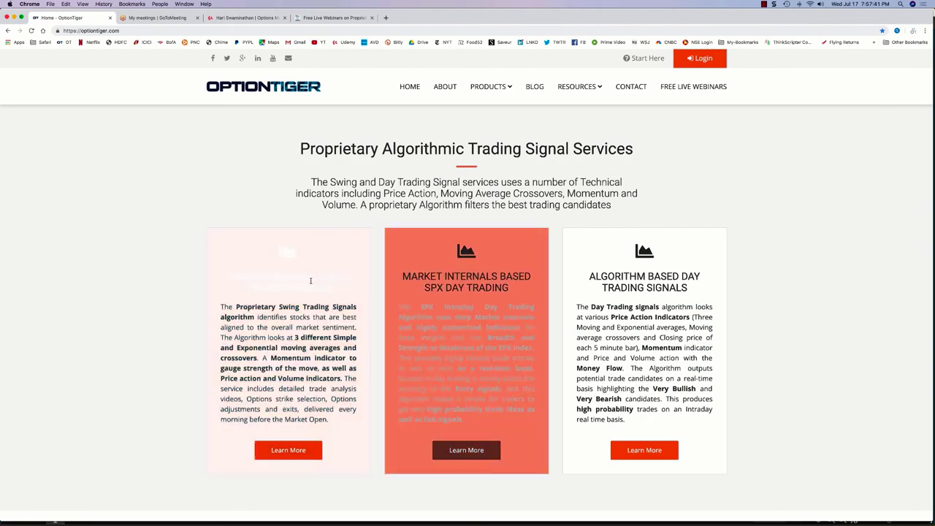
{"action": "left_click", "coordinate": [464, 451]}
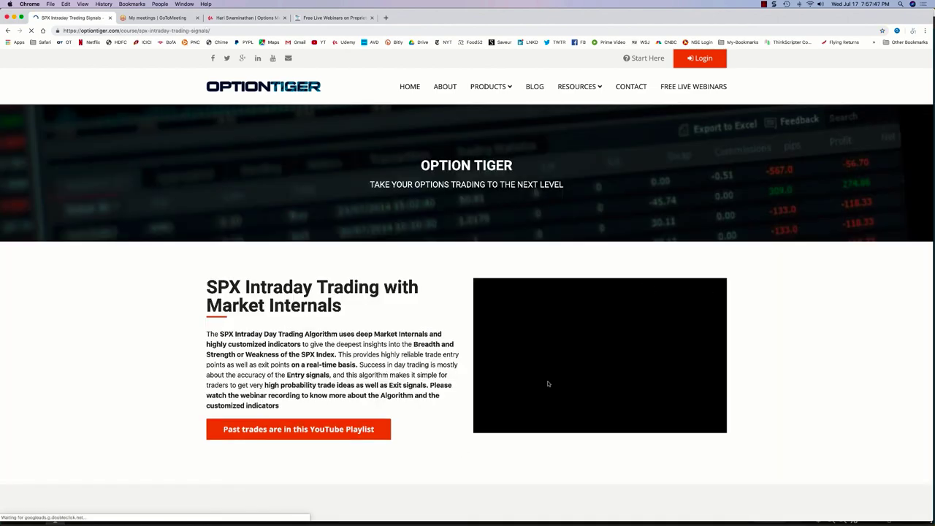
{"action": "scroll", "coordinate": [549, 384], "scroll_direction": "down", "scroll_amount": 2}
{"action": "scroll", "coordinate": [549, 384], "scroll_direction": "down", "scroll_amount": 5}
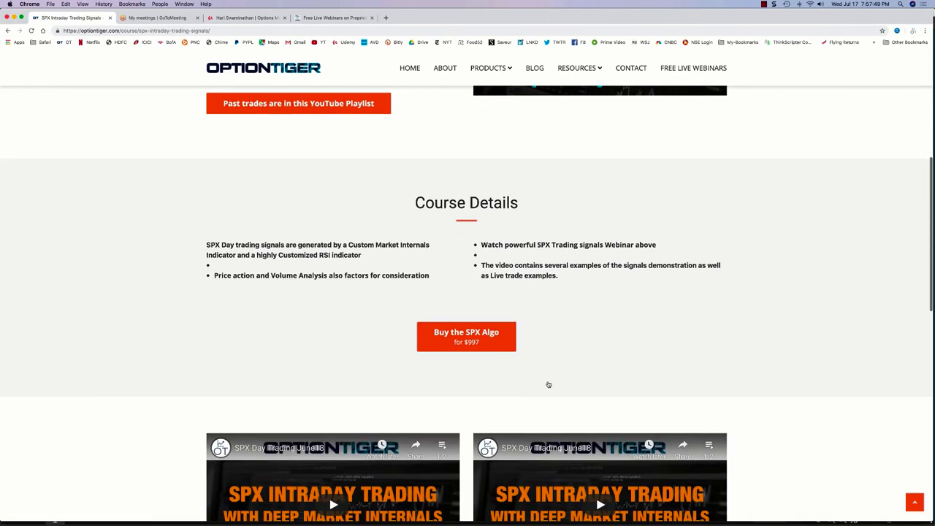
{"action": "scroll", "coordinate": [548, 385], "scroll_direction": "up", "scroll_amount": 3}
{"action": "scroll", "coordinate": [549, 384], "scroll_direction": "up", "scroll_amount": 3}
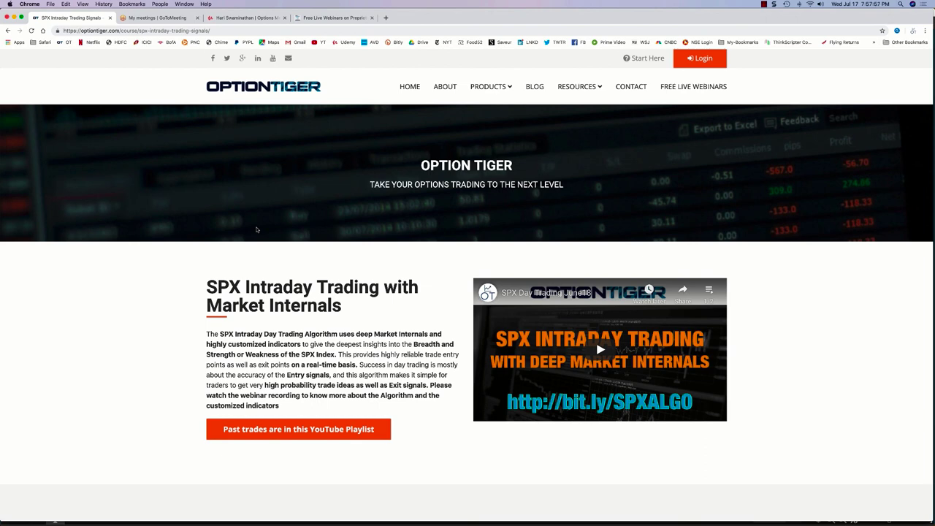
{"action": "scroll", "coordinate": [256, 231], "scroll_direction": "down", "scroll_amount": 1}
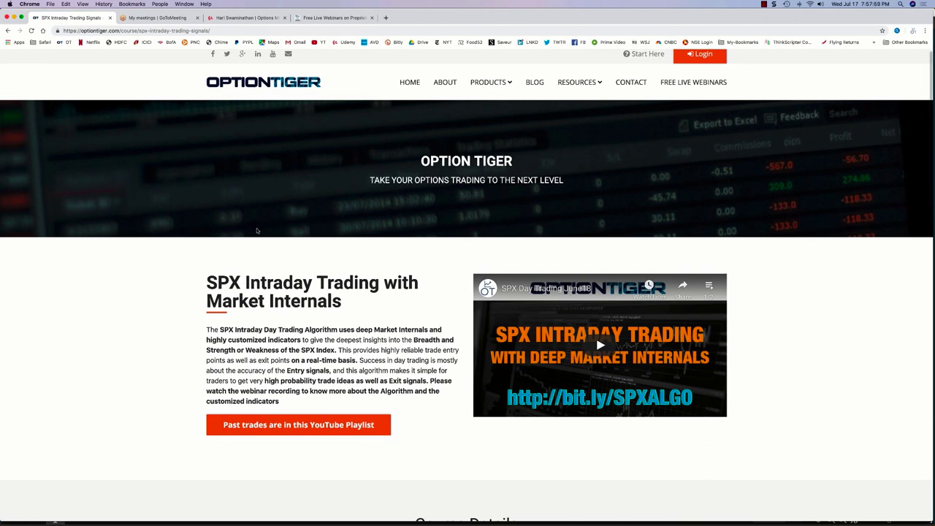